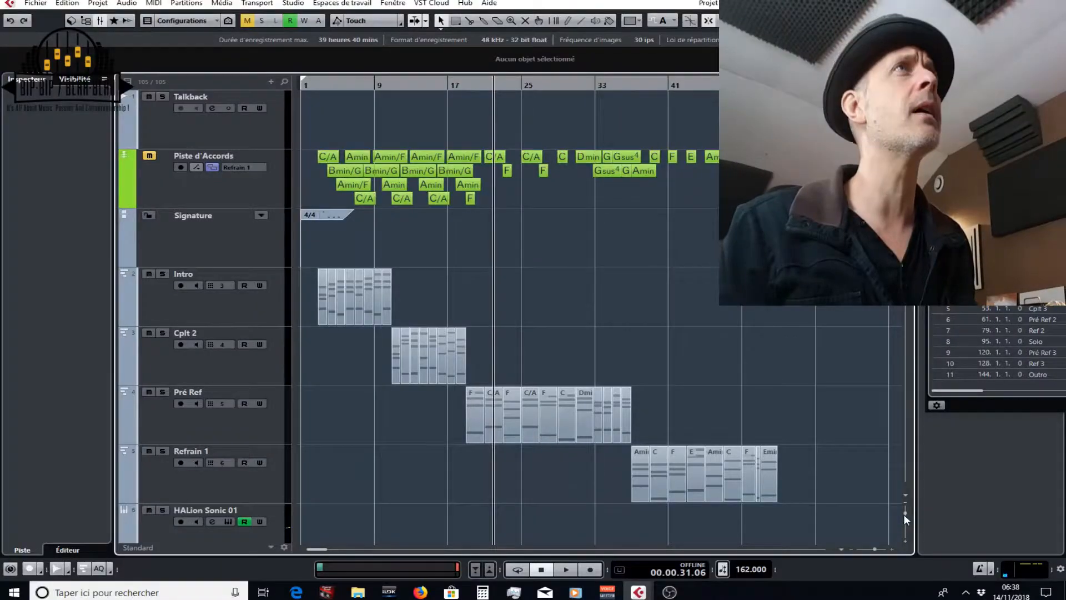
Enlarge the tracks, select Piste d'Accords, and examine how its chords line up with the Intro and Cplt 2 parts
{"action": "left_click", "coordinate": [904, 519]}
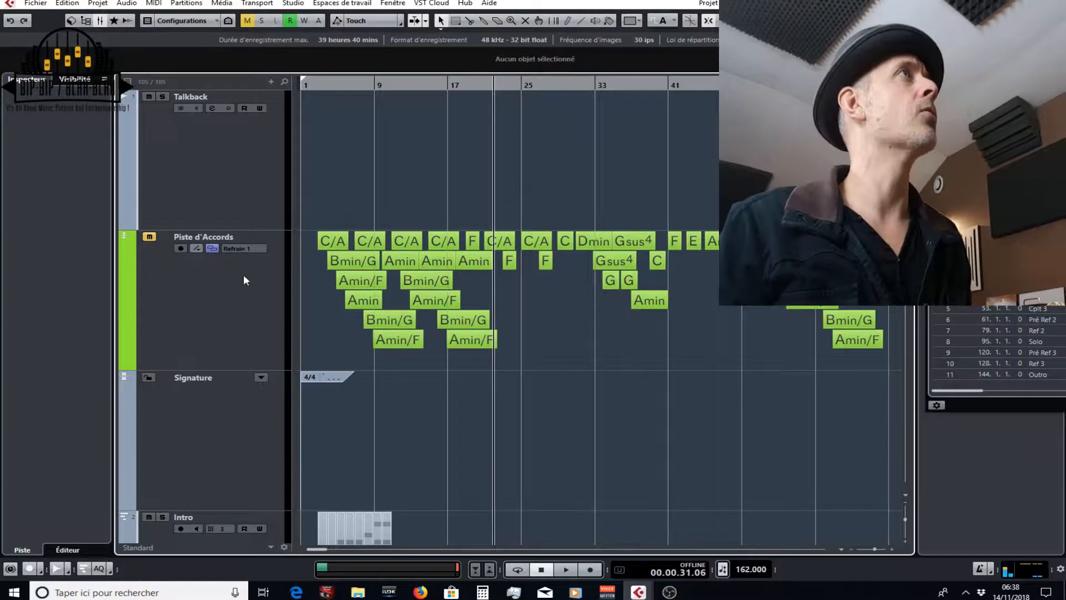
{"action": "left_click", "coordinate": [222, 268]}
{"action": "mouse_move", "coordinate": [250, 241]}
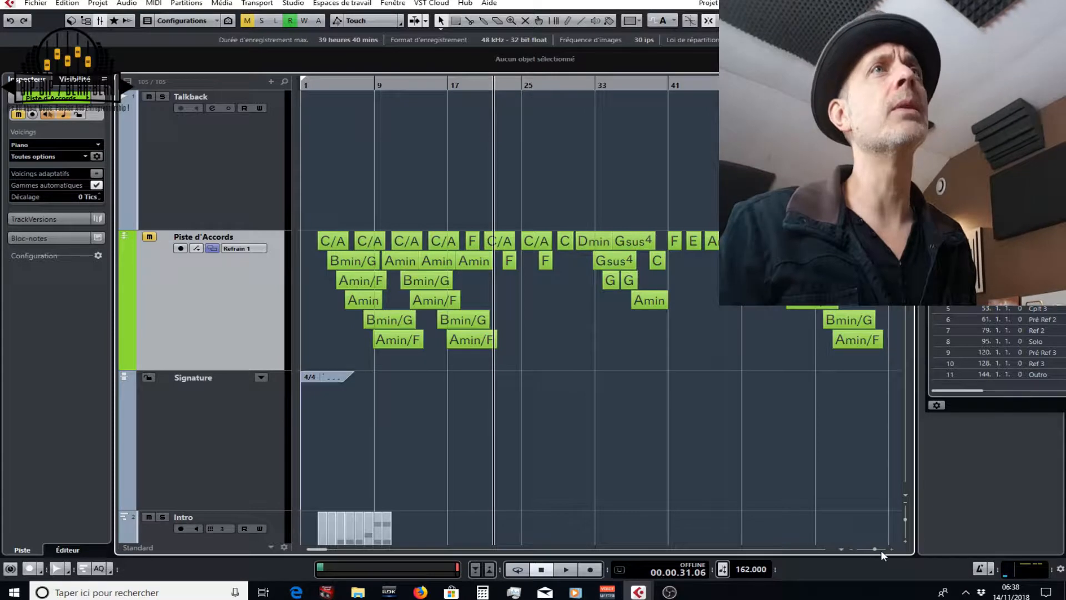
{"action": "left_click_drag", "start_coordinate": [874, 550], "coordinate": [872, 549]}
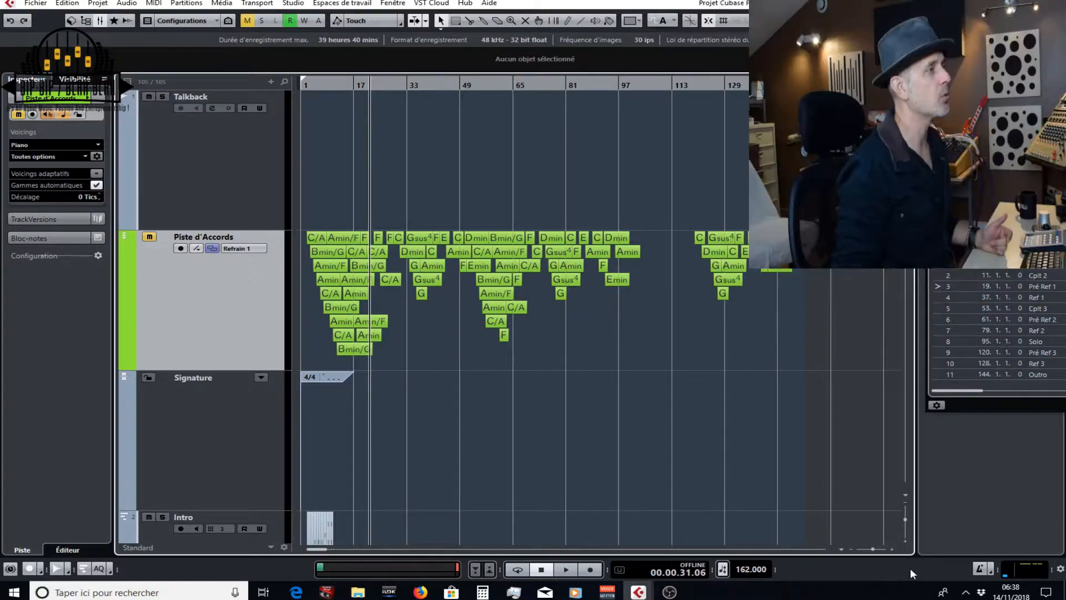
{"action": "left_click_drag", "start_coordinate": [873, 550], "coordinate": [877, 549]}
{"action": "scroll", "coordinate": [471, 483], "scroll_direction": "left", "scroll_amount": 5}
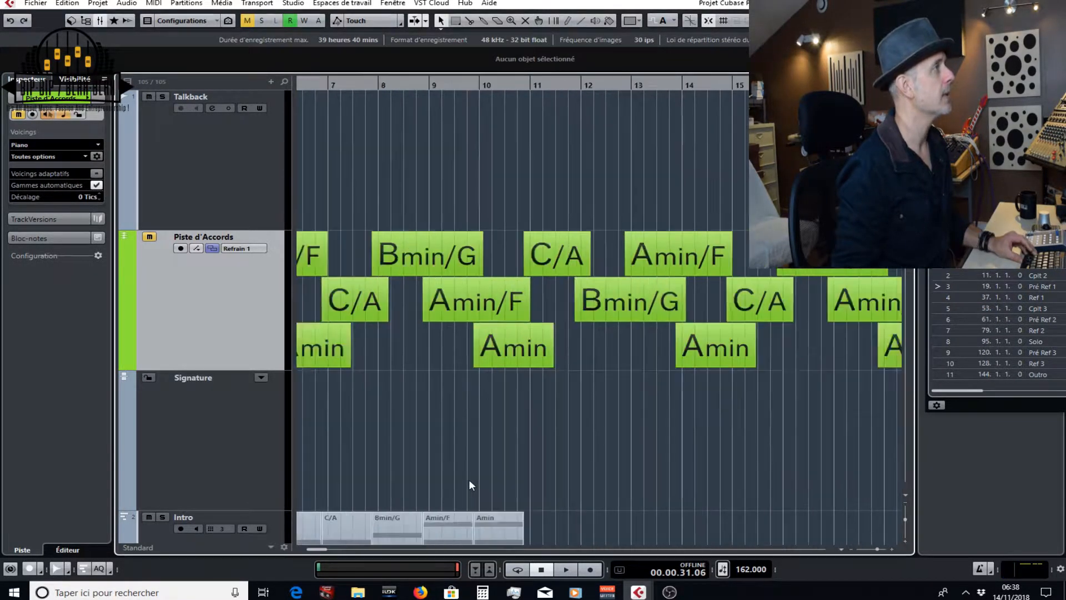
{"action": "scroll", "coordinate": [470, 481], "scroll_direction": "down", "scroll_amount": 3}
{"action": "scroll", "coordinate": [471, 435], "scroll_direction": "right", "scroll_amount": 4}
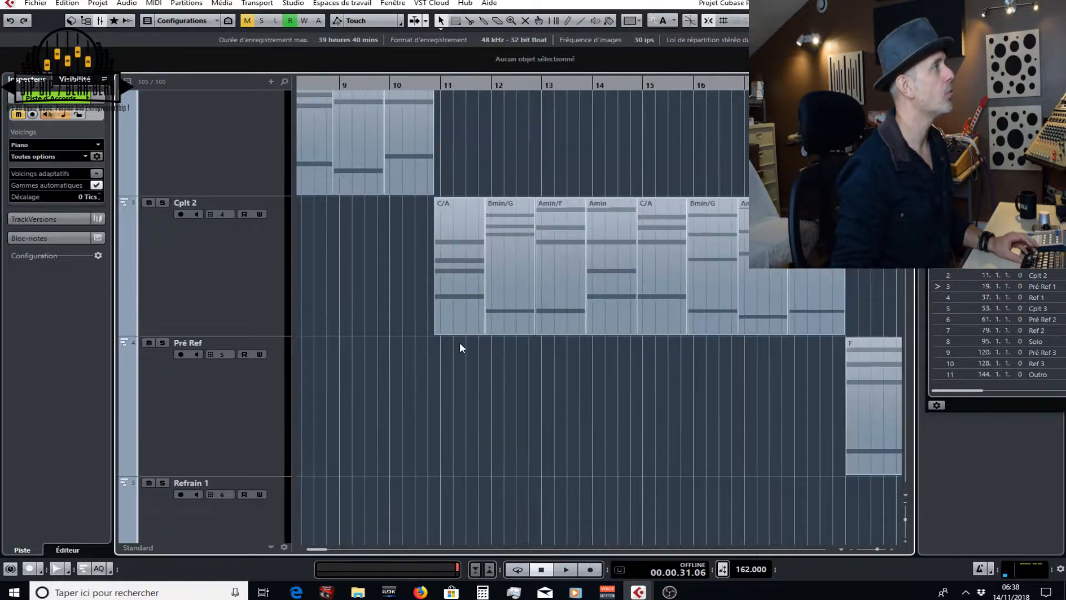
{"action": "scroll", "coordinate": [459, 344], "scroll_direction": "up", "scroll_amount": 4}
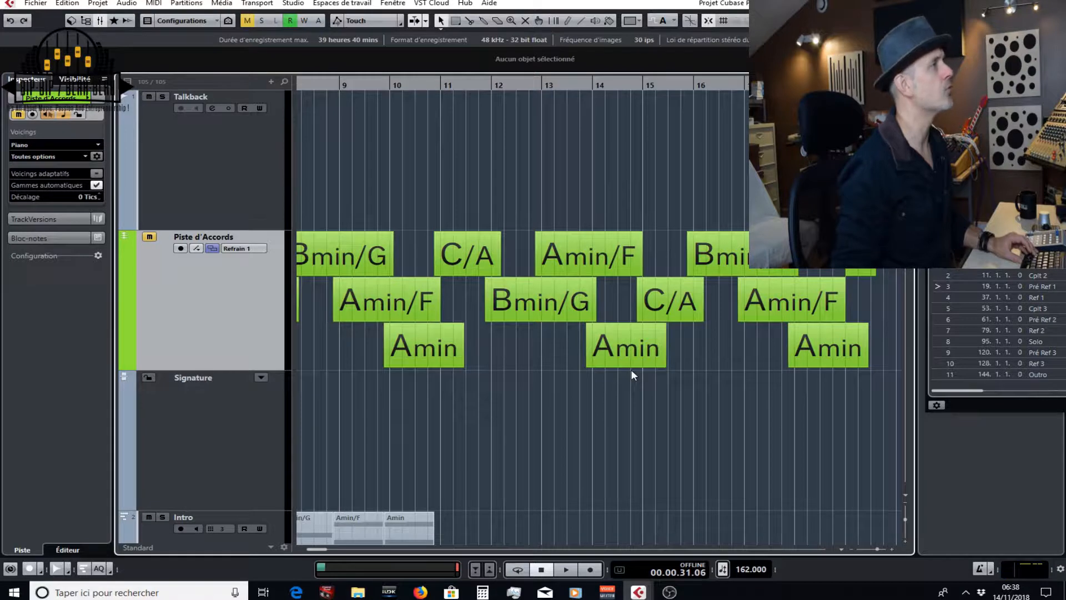
Add a chord event near bar 101 on the chord track and define it as F major with C in the bass
{"action": "scroll", "coordinate": [631, 376], "scroll_direction": "right", "scroll_amount": 20}
{"action": "scroll", "coordinate": [632, 372], "scroll_direction": "right", "scroll_amount": 20}
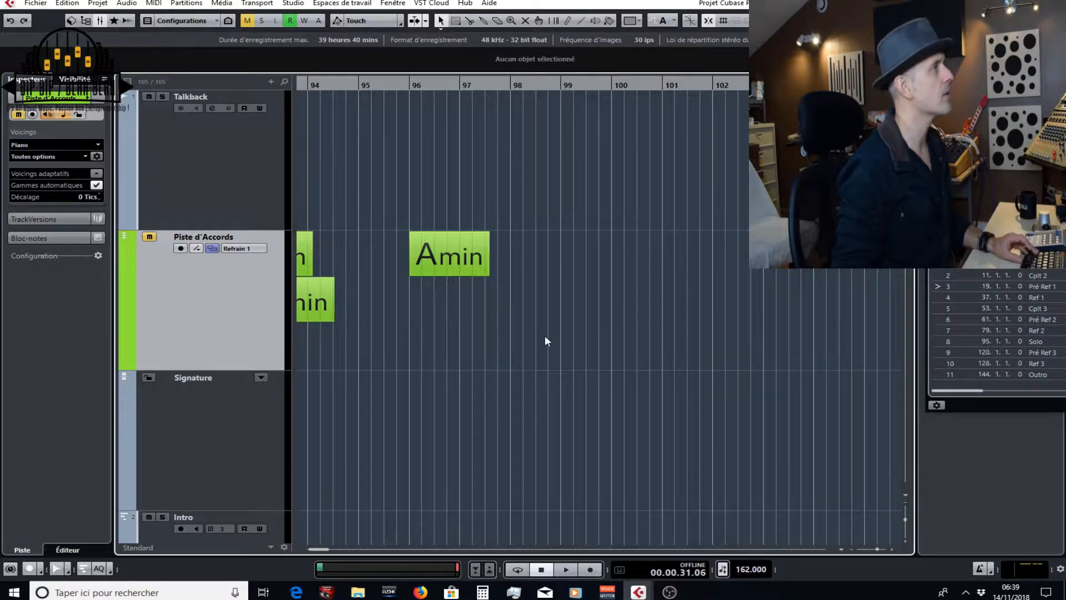
{"action": "right_click", "coordinate": [574, 320]}
{"action": "left_click", "coordinate": [721, 319]}
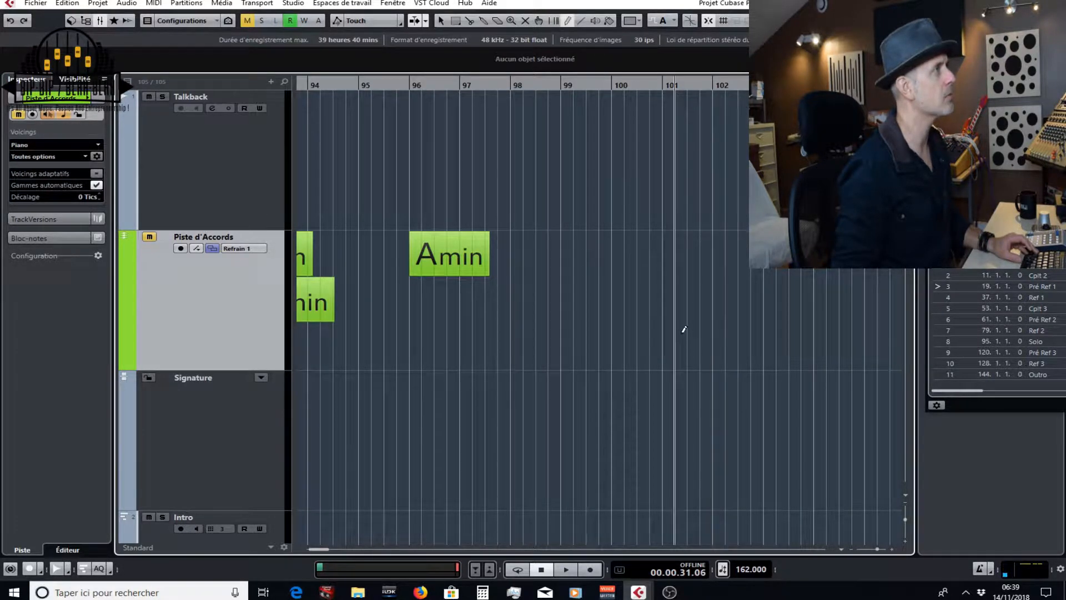
{"action": "left_click", "coordinate": [664, 332]}
{"action": "key", "text": "1"}
{"action": "double_click", "coordinate": [664, 261]}
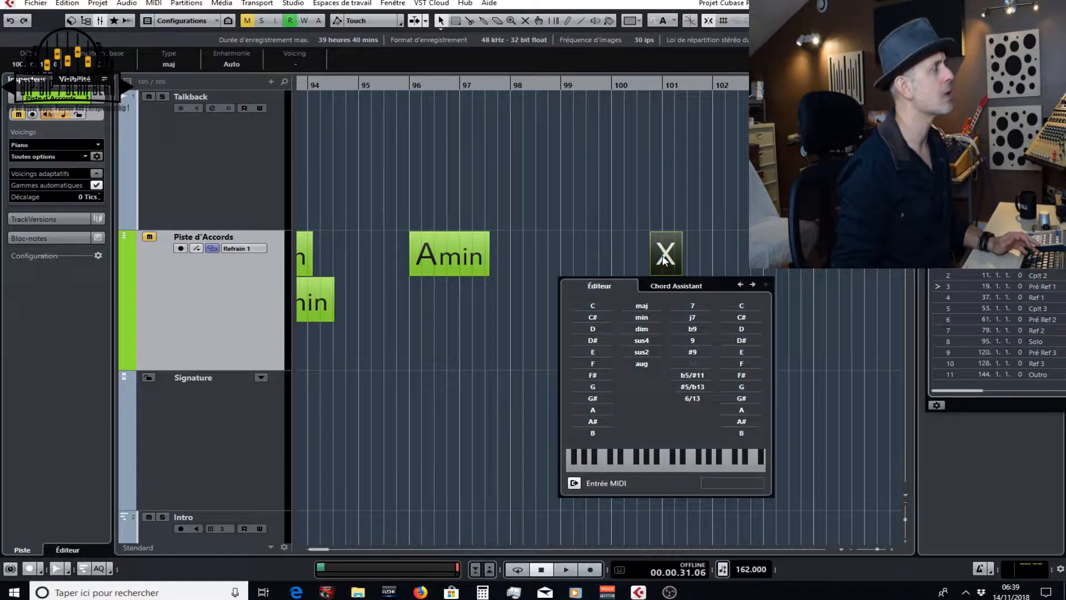
{"action": "left_click", "coordinate": [593, 364]}
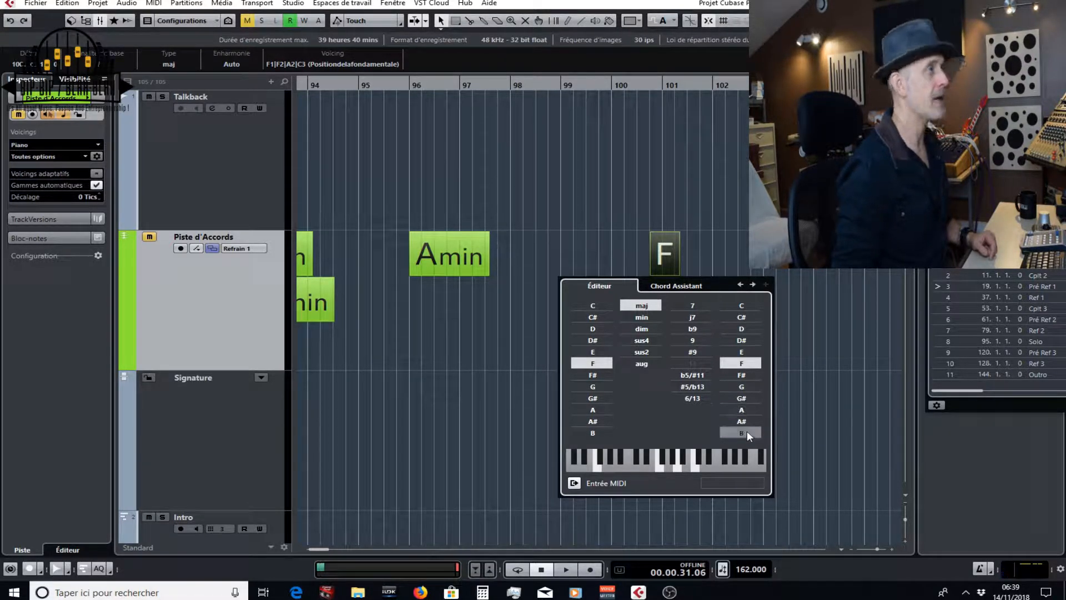
{"action": "left_click", "coordinate": [740, 306]}
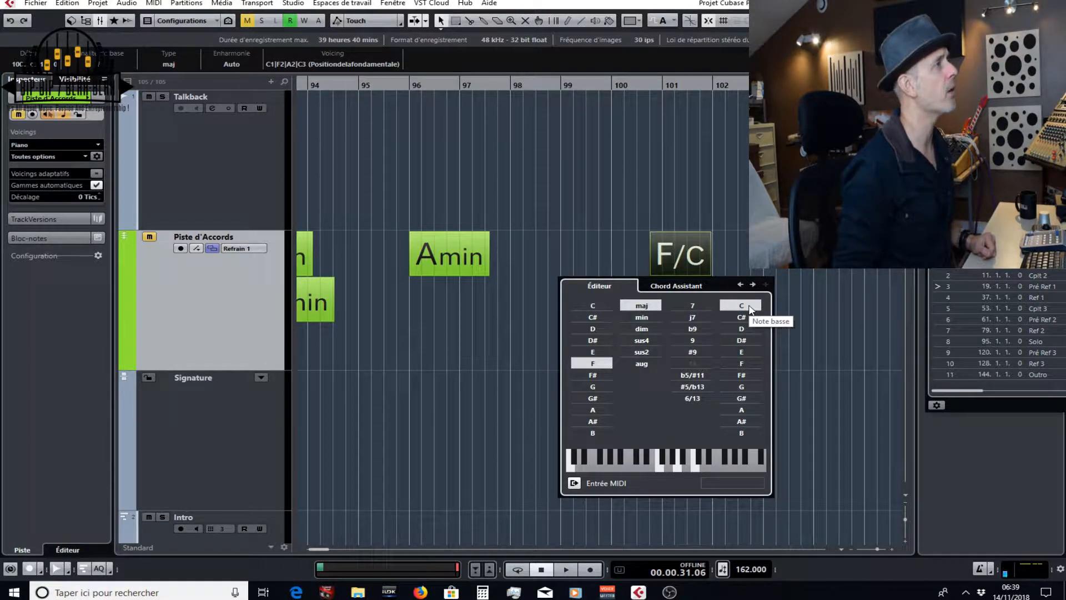
Set Pré Ref as the track that plays back the chord track
{"action": "left_click", "coordinate": [248, 248]}
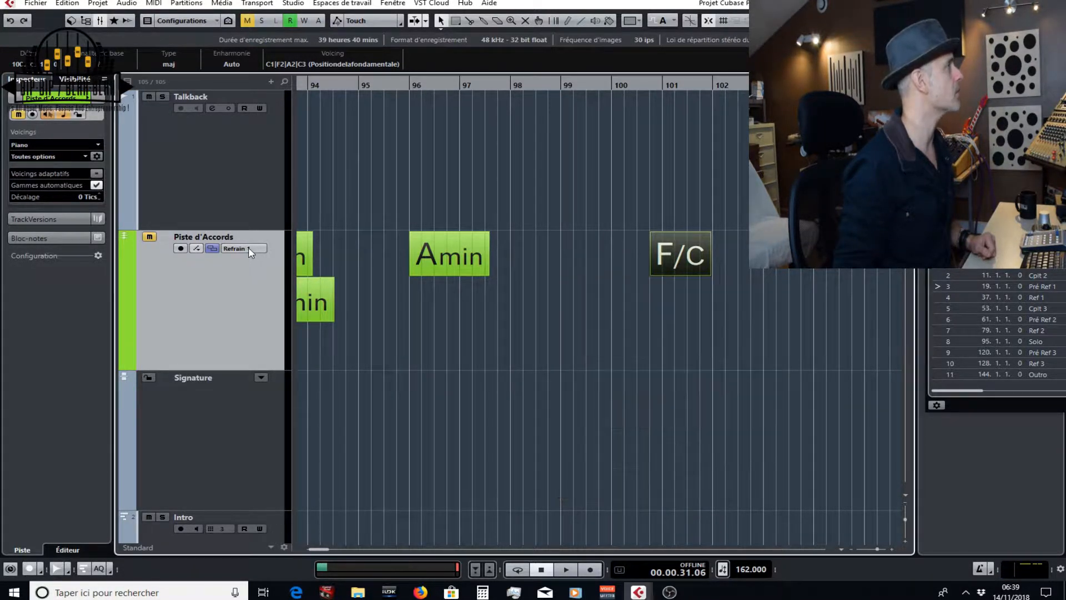
{"action": "left_click", "coordinate": [248, 248]}
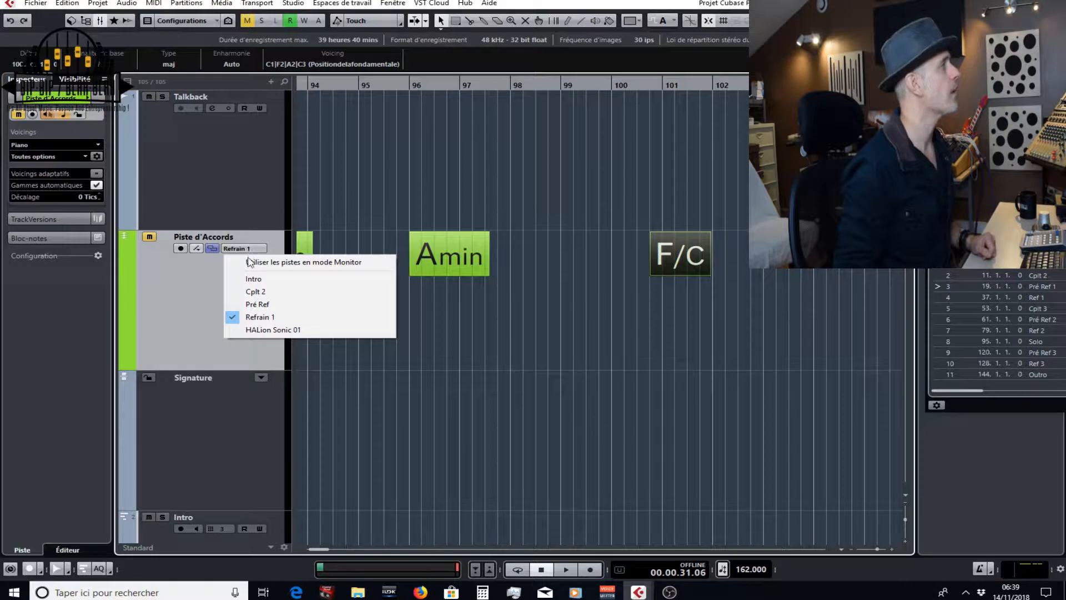
{"action": "left_click", "coordinate": [603, 330]}
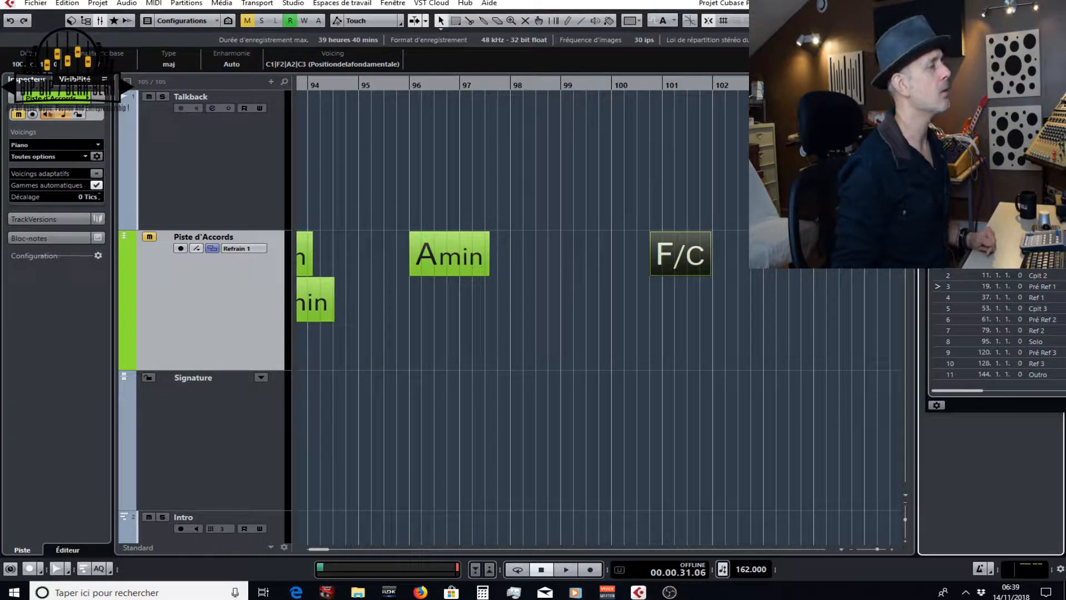
{"action": "left_click_drag", "start_coordinate": [655, 599], "coordinate": [656, 61]}
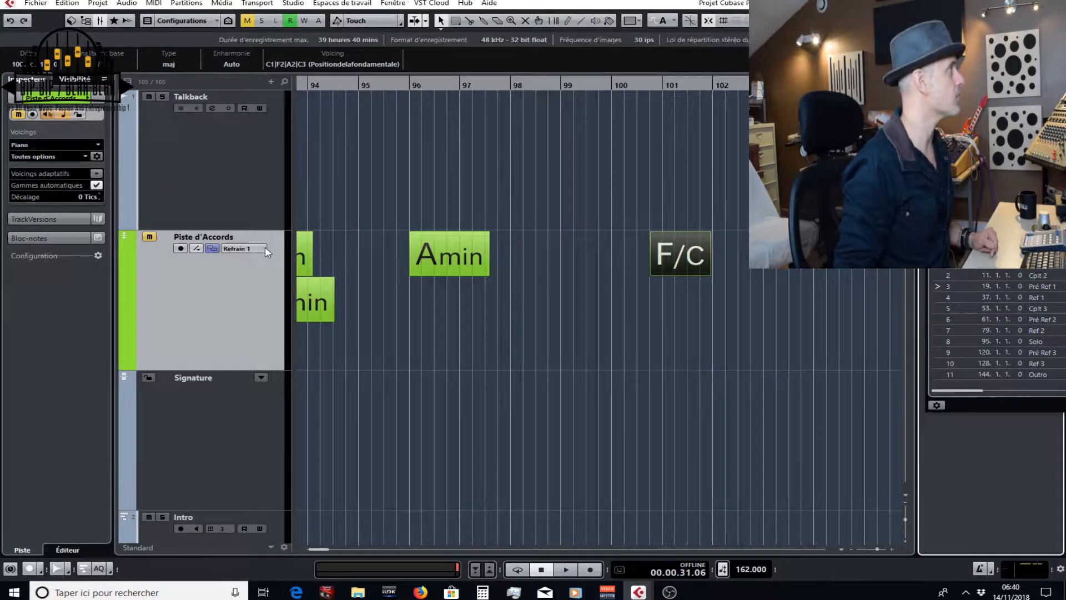
{"action": "left_click", "coordinate": [266, 250]}
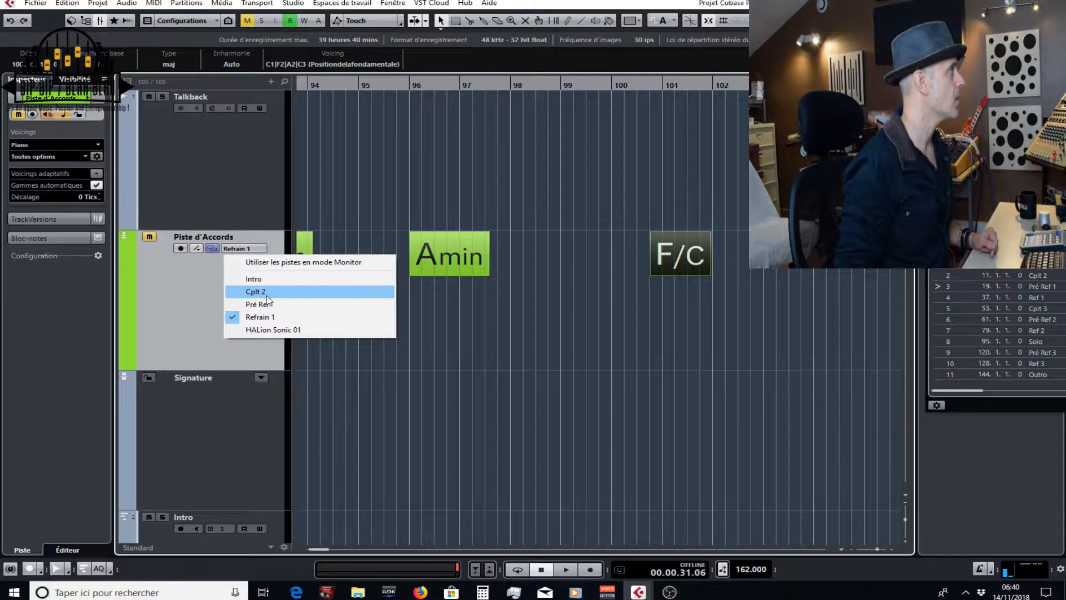
{"action": "left_click", "coordinate": [268, 304]}
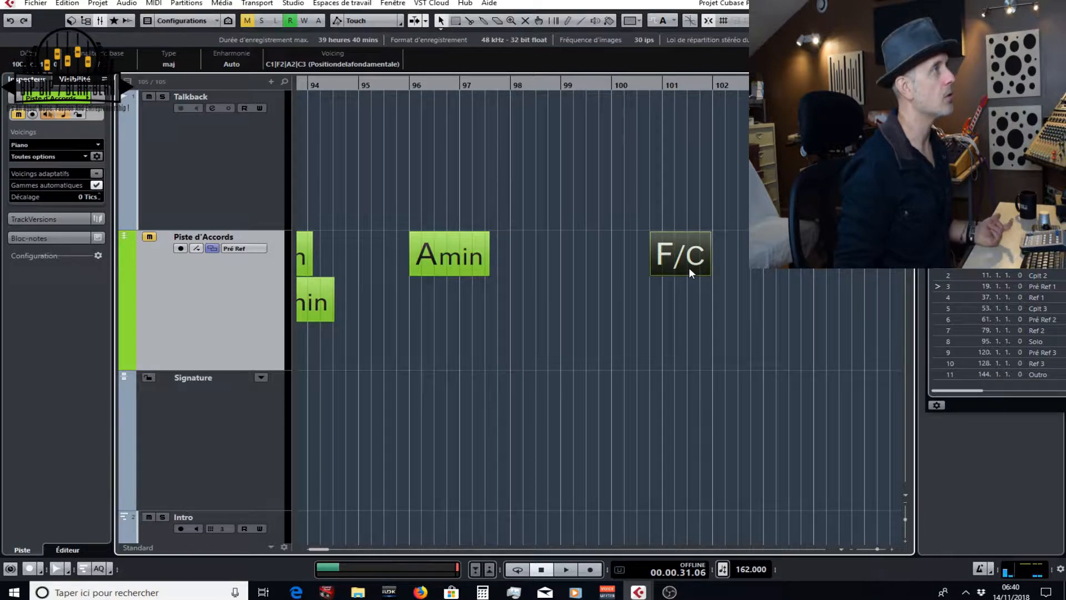
Add a chord event at bar 102 beside F/C and define it as B major
{"action": "right_click", "coordinate": [683, 309]}
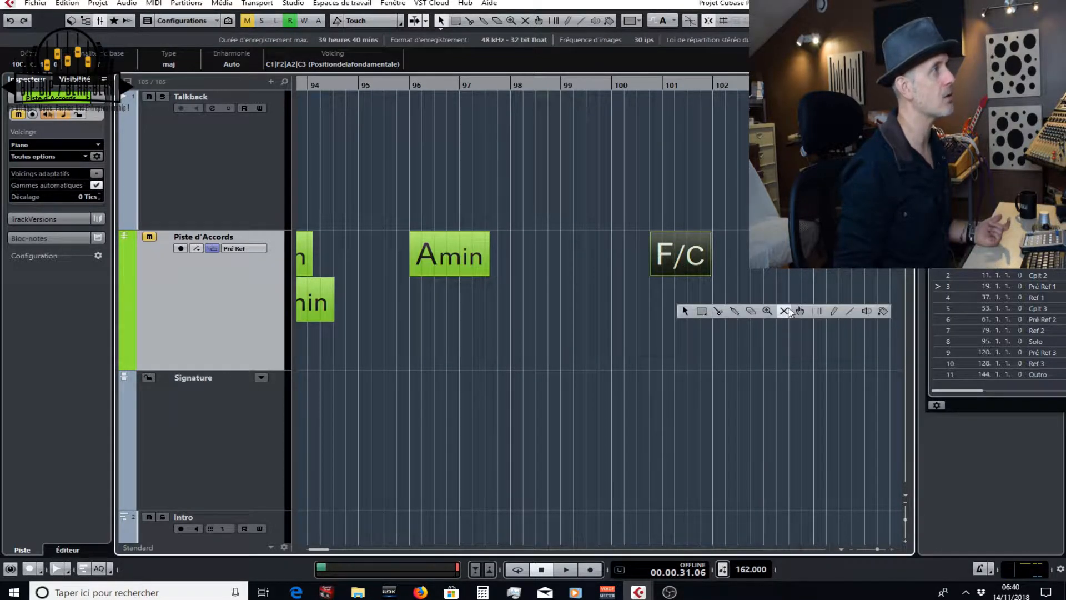
{"action": "left_click", "coordinate": [832, 316]}
{"action": "left_click", "coordinate": [728, 261]}
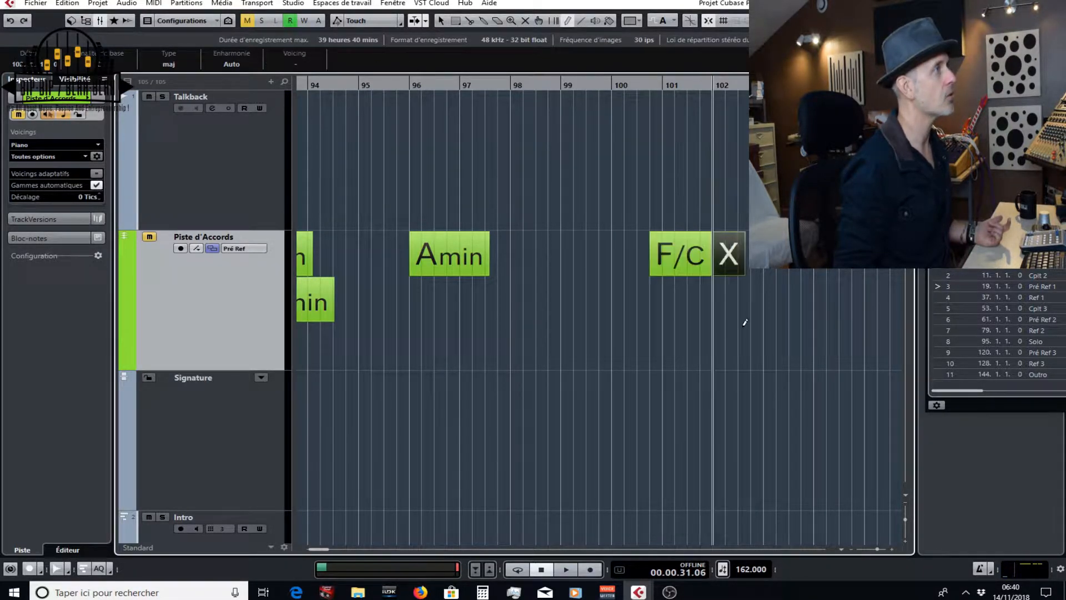
{"action": "double_click", "coordinate": [727, 261]}
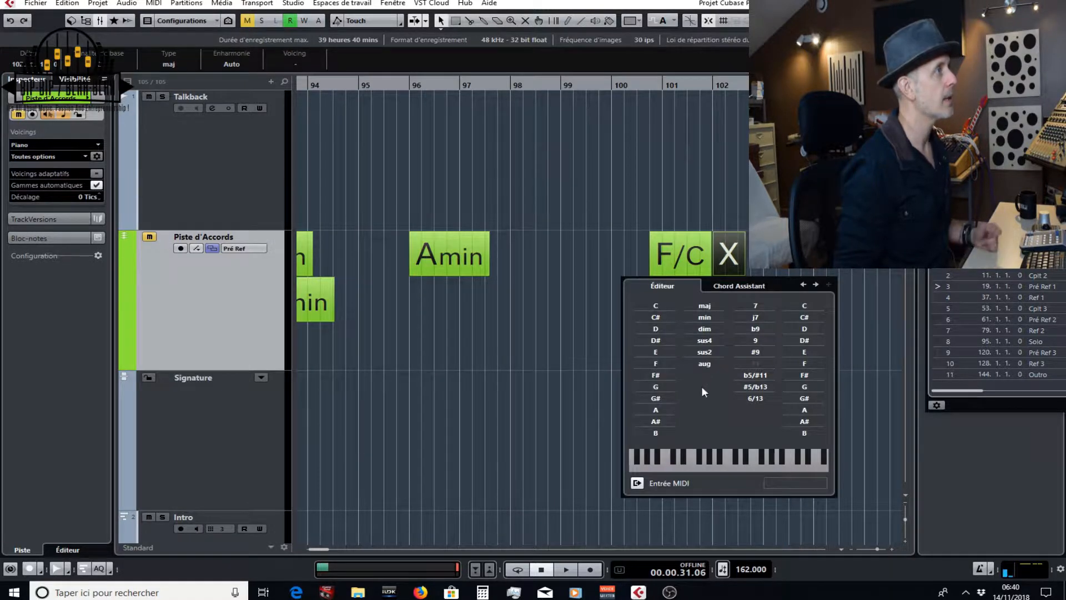
{"action": "left_click", "coordinate": [656, 431]}
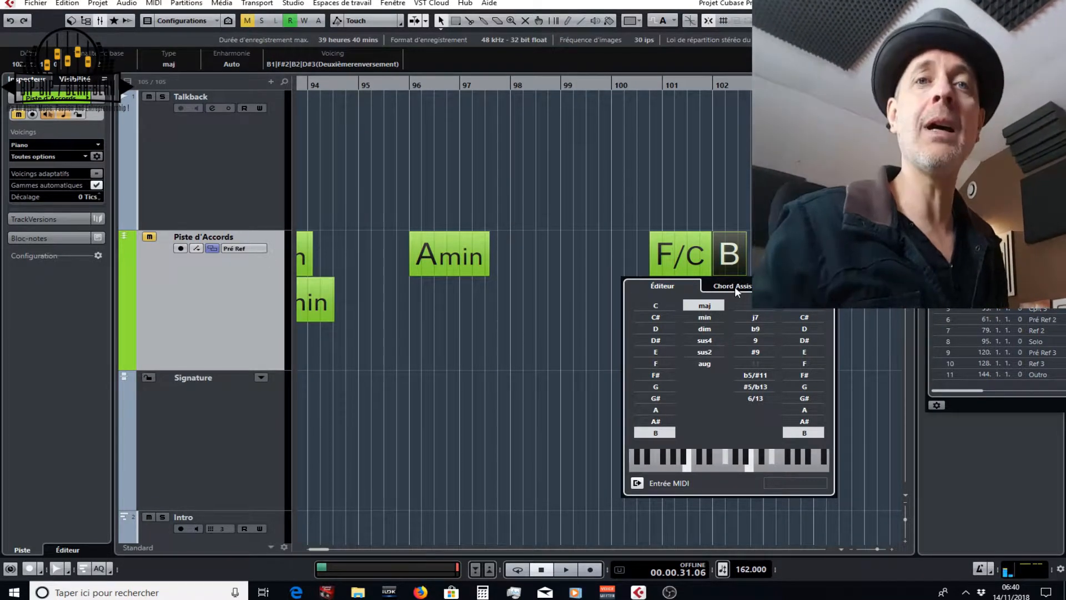
Use the Chord Assistant's cadence list to try C and Csus4 for the chord at bar 102
{"action": "left_click", "coordinate": [734, 287]}
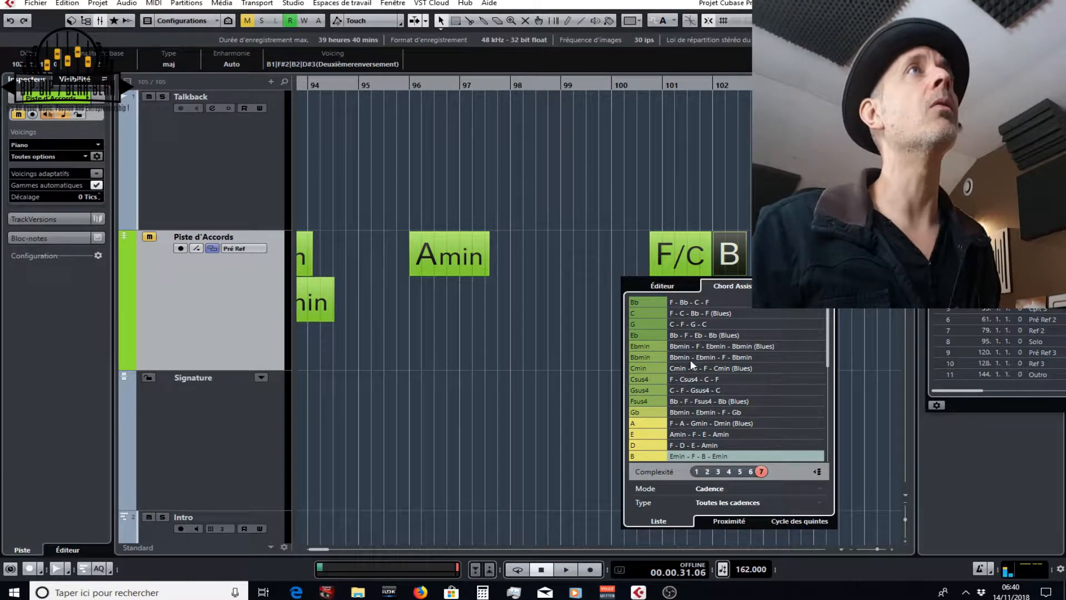
{"action": "left_click", "coordinate": [677, 313]}
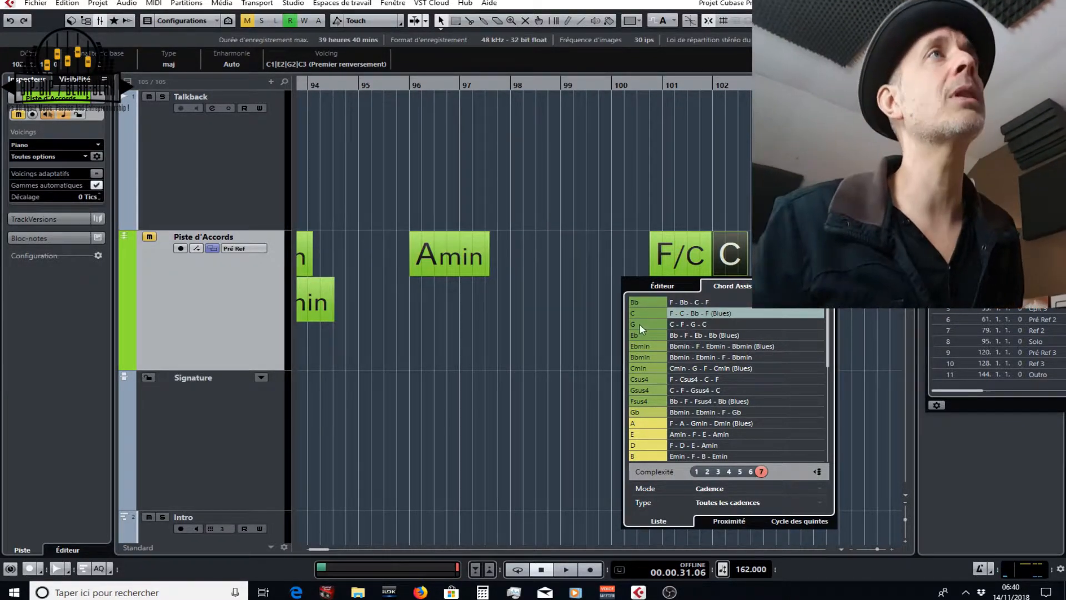
{"action": "left_click", "coordinate": [642, 380]}
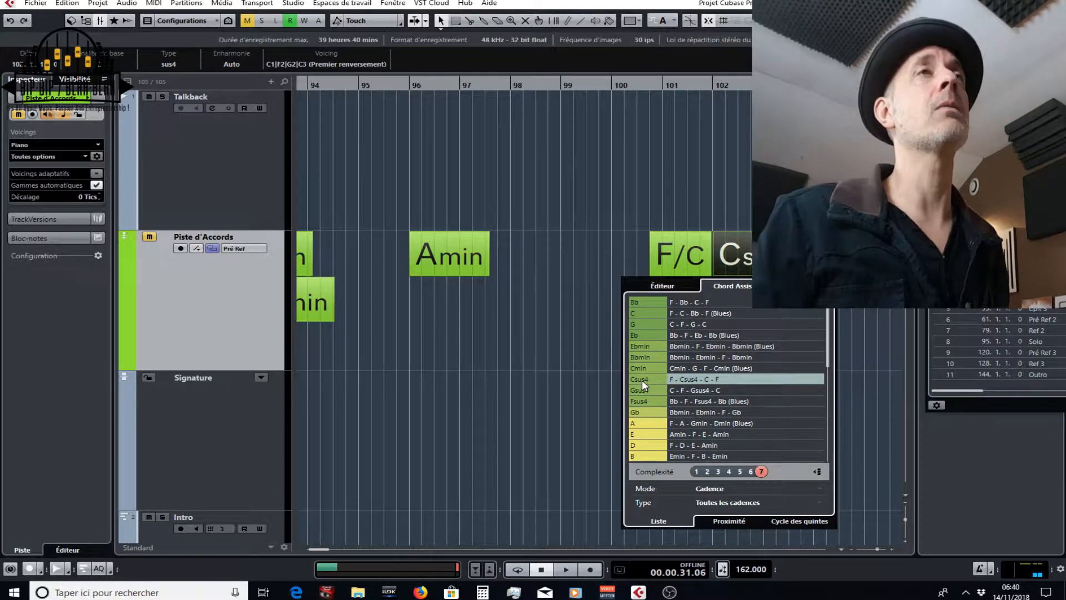
Try Bbmin, Gmin and G#dim for the bar 102 chord in the Chord Assistant's proximity view
{"action": "left_click", "coordinate": [729, 522]}
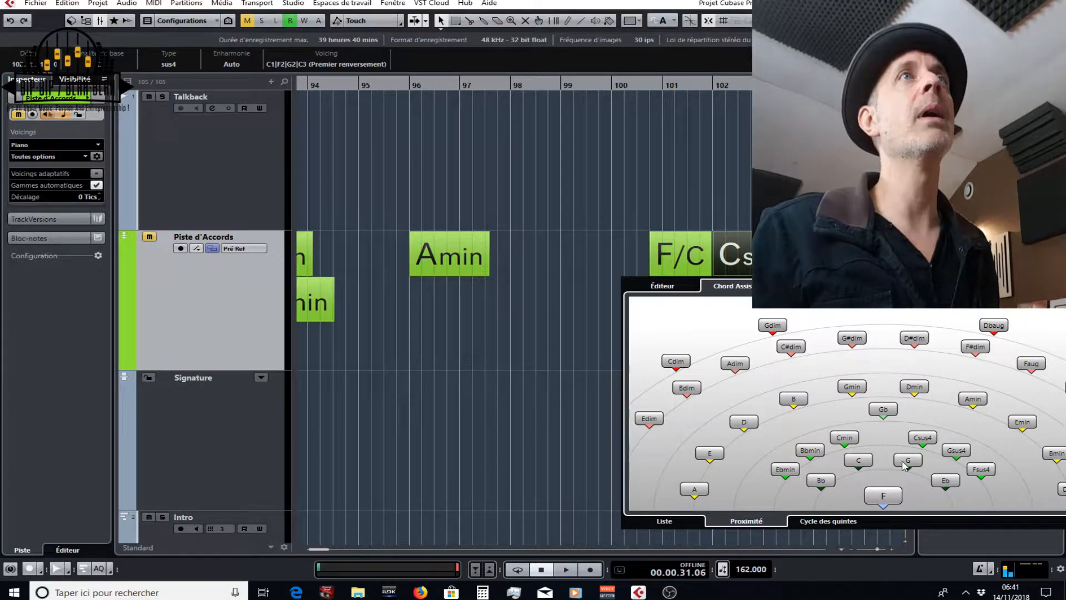
{"action": "left_click", "coordinate": [814, 457]}
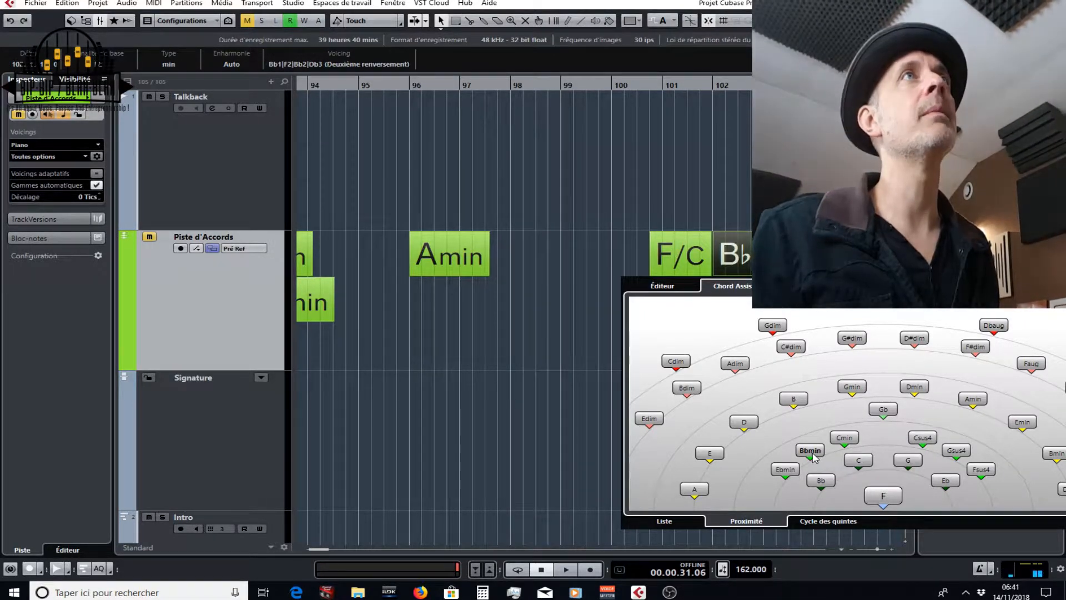
{"action": "left_click", "coordinate": [853, 388]}
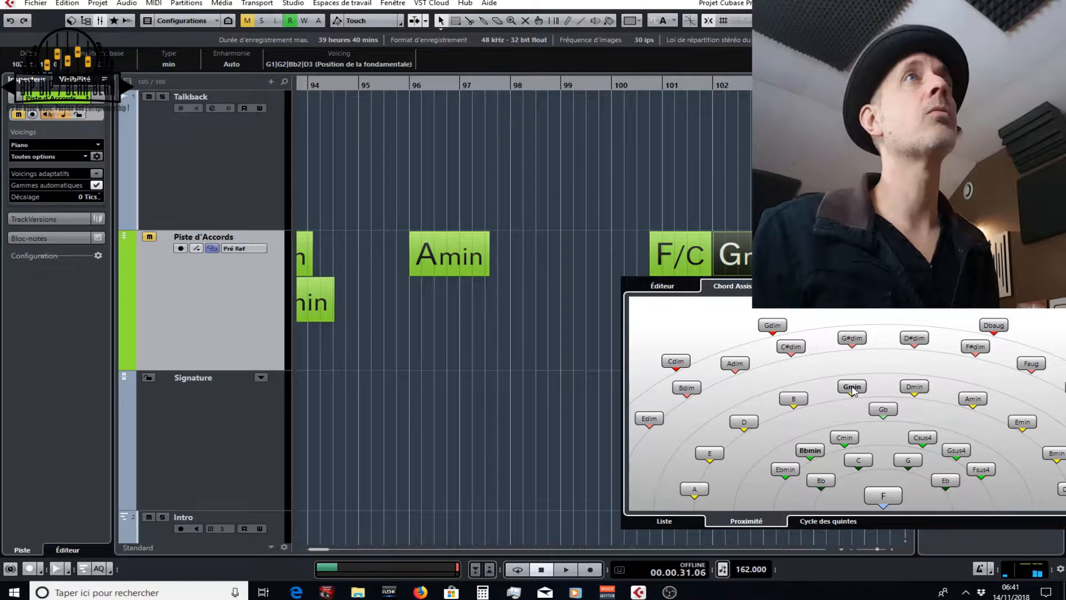
{"action": "left_click", "coordinate": [854, 338]}
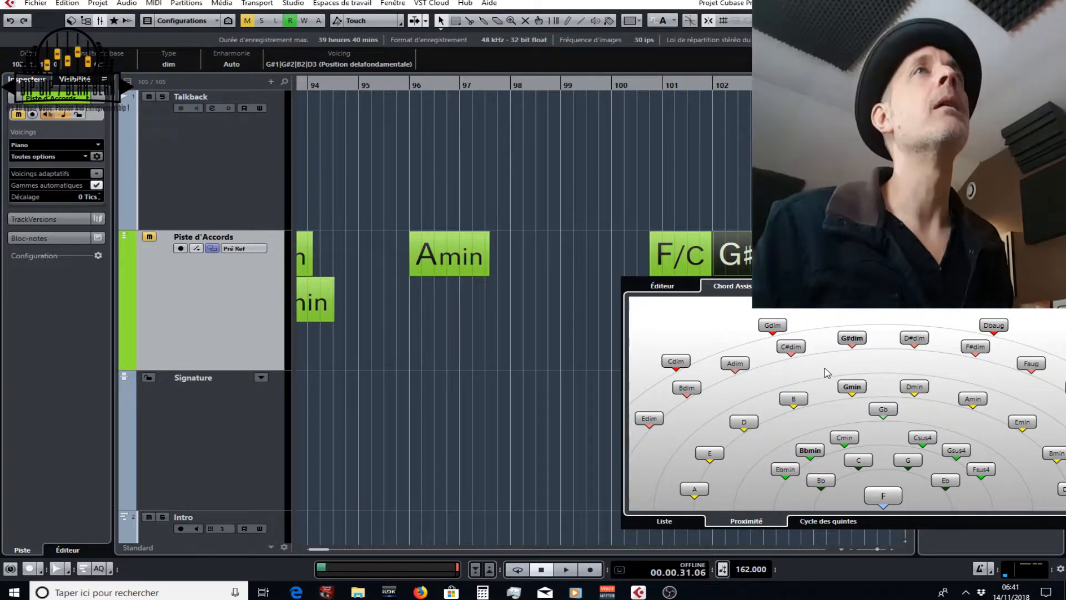
Compare the Chord Assistant's circle of fifths, proximity and list displays
{"action": "left_click", "coordinate": [750, 520]}
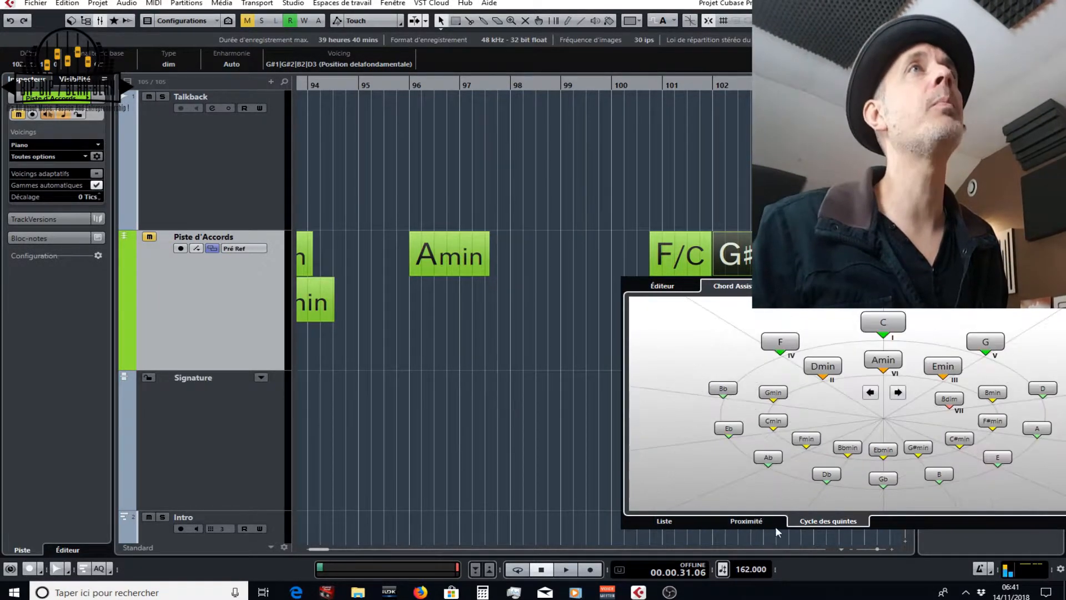
{"action": "left_click", "coordinate": [751, 520]}
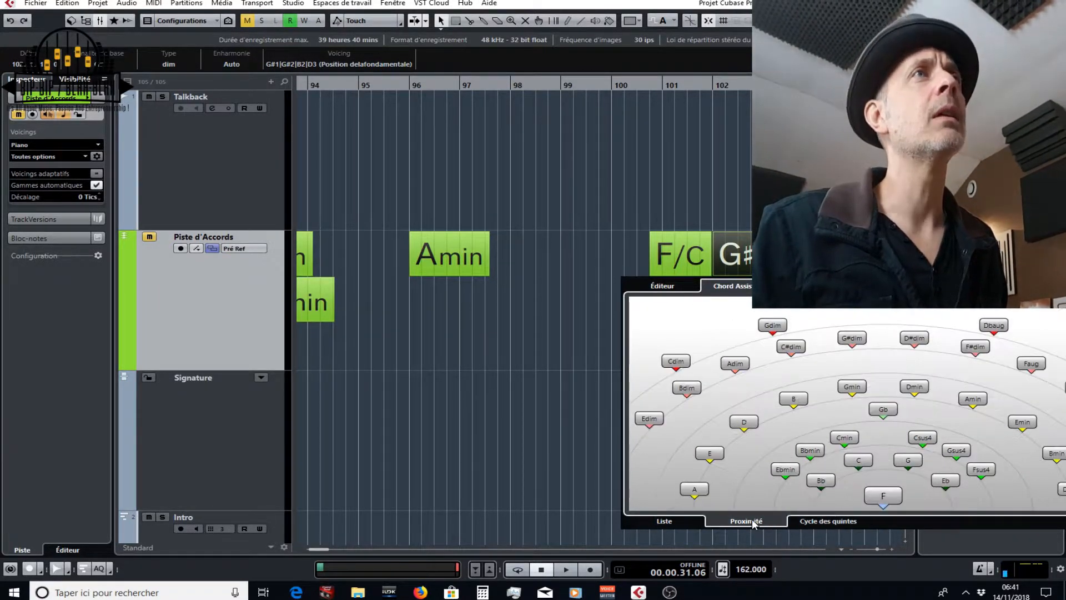
{"action": "left_click", "coordinate": [664, 521]}
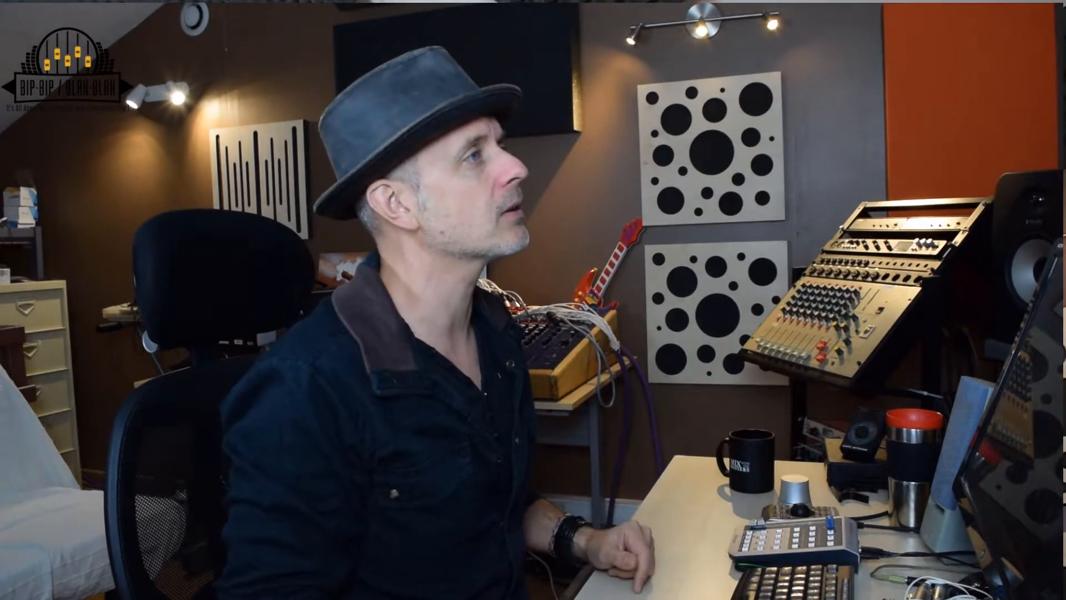
Delete the trial F/C and G#dim chord events from the chord track
{"action": "left_click_drag", "start_coordinate": [883, 157], "coordinate": [945, 133]}
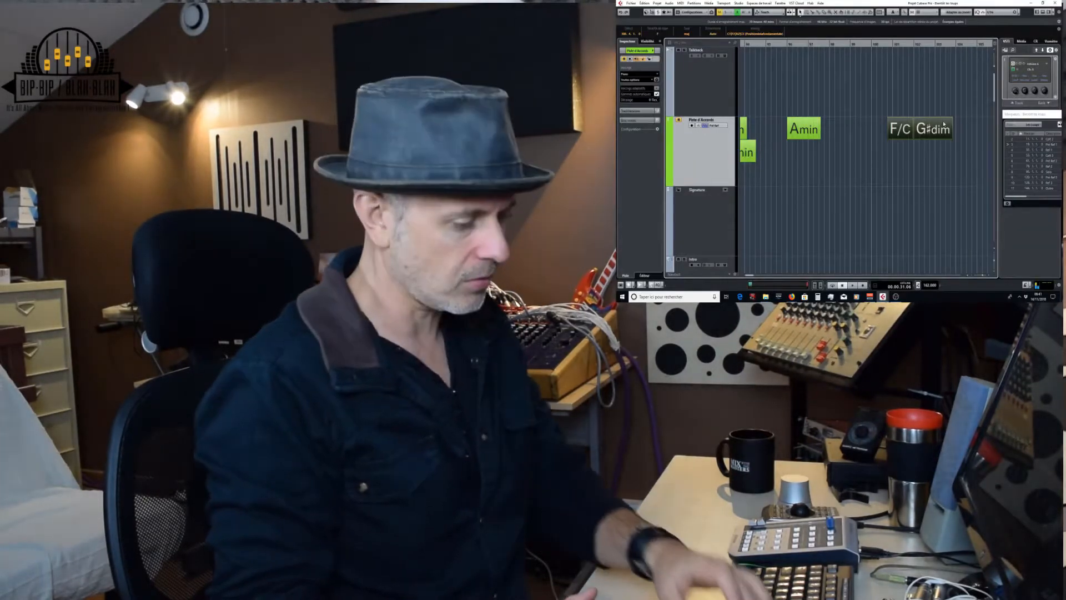
{"action": "key", "text": "Delete"}
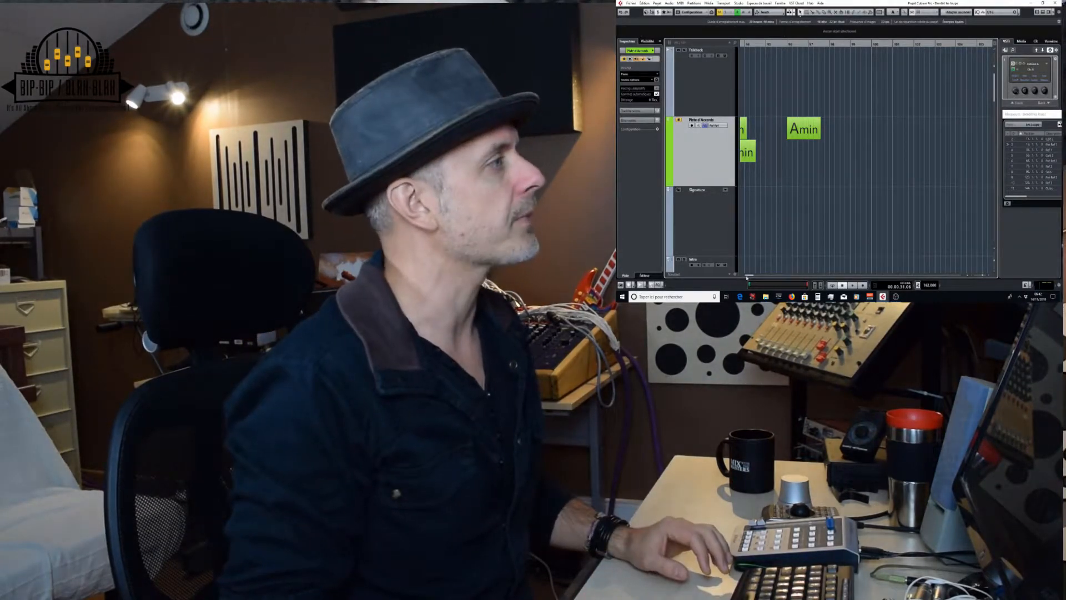
{"action": "left_click_drag", "start_coordinate": [749, 275], "coordinate": [739, 277]}
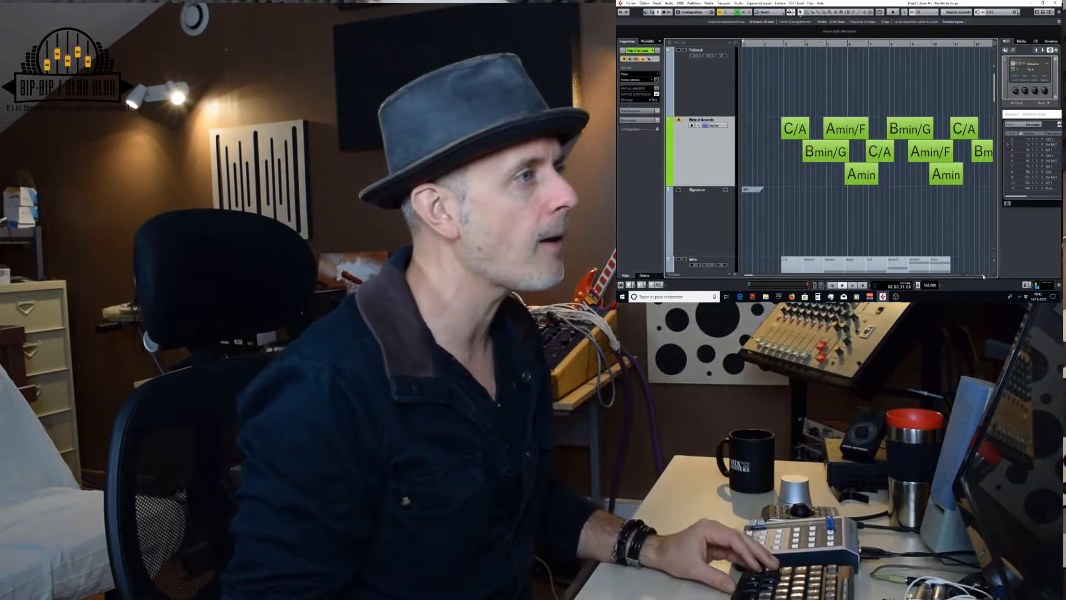
{"action": "left_click_drag", "start_coordinate": [986, 276], "coordinate": [980, 277]}
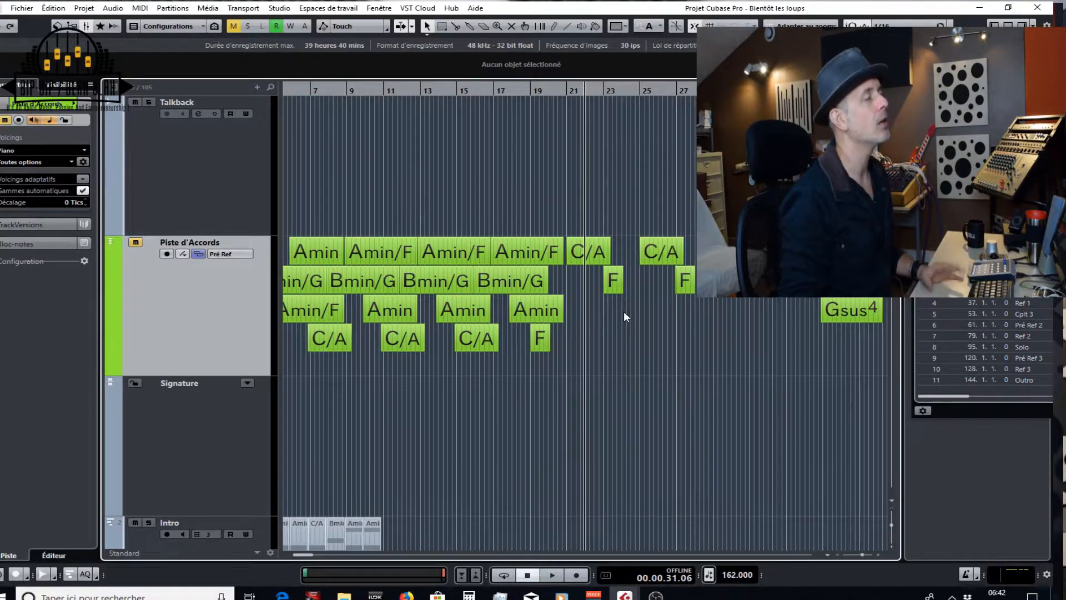
Survey the chord events on the chord track and the MIDI parts on the instrument tracks below it
{"action": "left_click", "coordinate": [864, 554]}
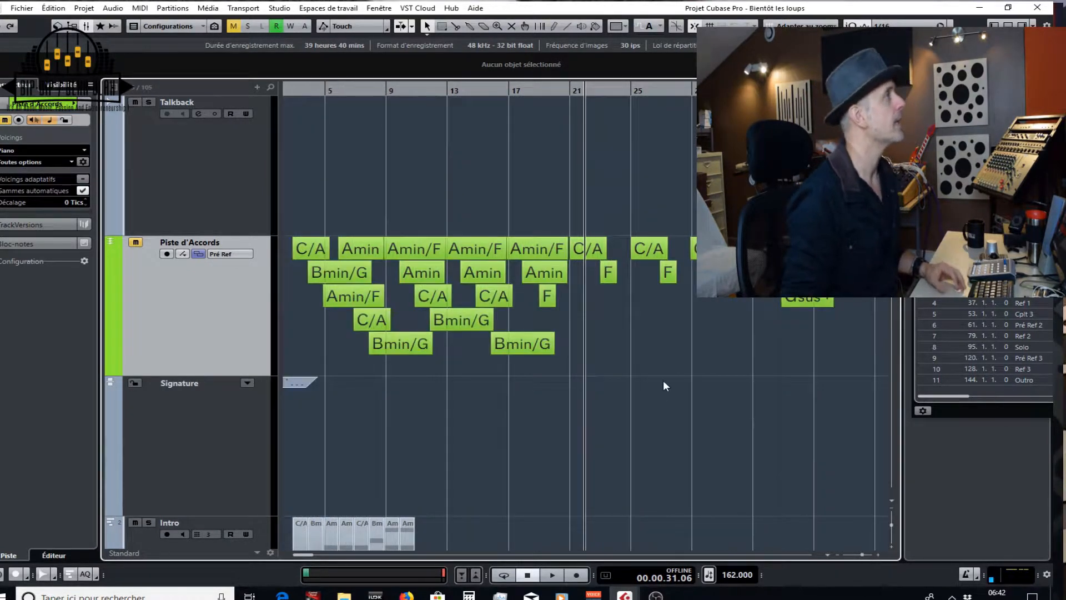
{"action": "scroll", "coordinate": [384, 305], "scroll_direction": "down", "scroll_amount": 5}
{"action": "scroll", "coordinate": [384, 305], "scroll_direction": "up", "scroll_amount": 5}
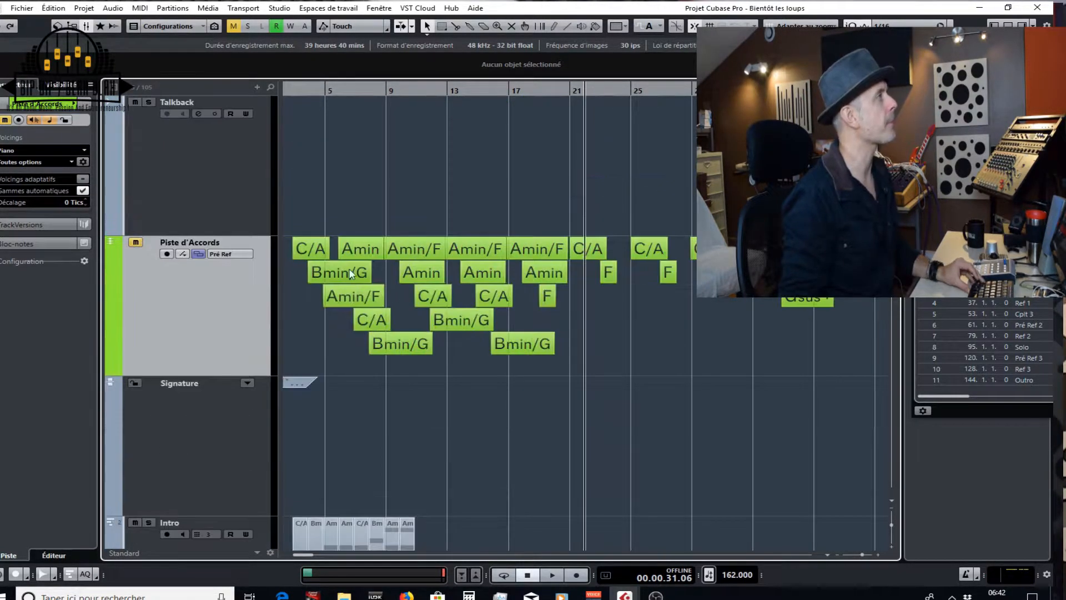
{"action": "scroll", "coordinate": [525, 407], "scroll_direction": "down", "scroll_amount": 5}
{"action": "scroll", "coordinate": [523, 405], "scroll_direction": "up", "scroll_amount": 5}
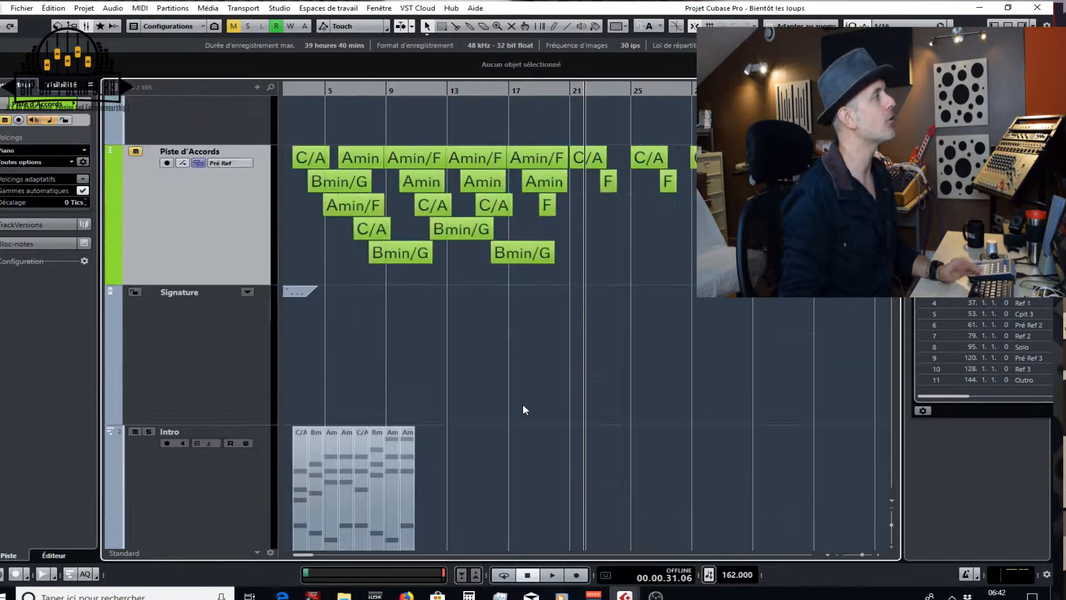
{"action": "scroll", "coordinate": [523, 405], "scroll_direction": "down", "scroll_amount": 5}
{"action": "scroll", "coordinate": [522, 404], "scroll_direction": "down", "scroll_amount": 2}
{"action": "scroll", "coordinate": [522, 404], "scroll_direction": "up", "scroll_amount": 6}
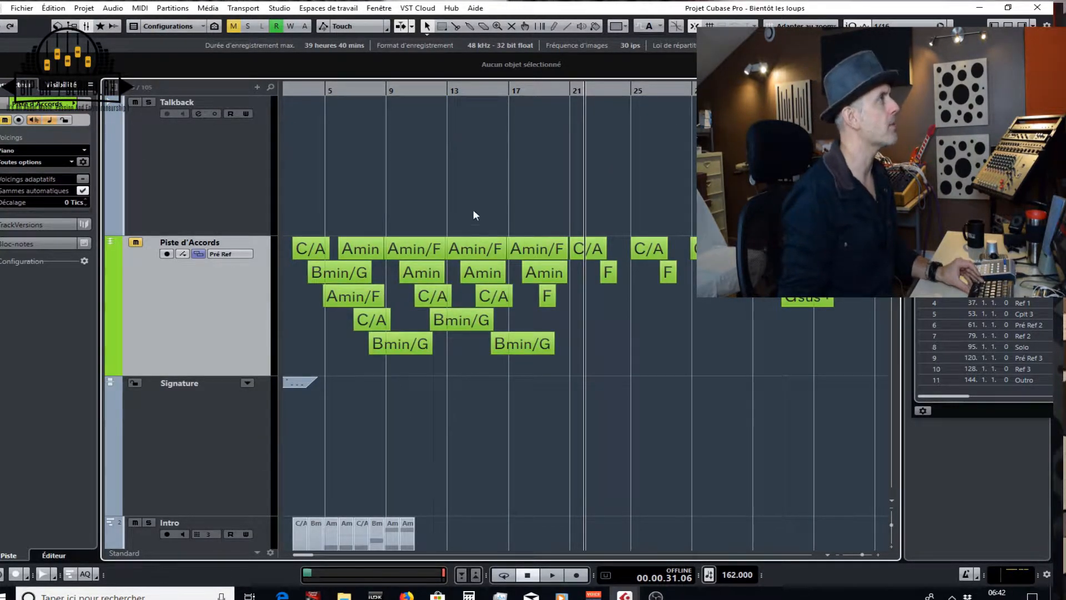
Copy the chord events from the Bmin/G near bar 12 through the F near bar 19 onto the Intro track as MIDI parts
{"action": "left_click_drag", "start_coordinate": [474, 211], "coordinate": [559, 359]}
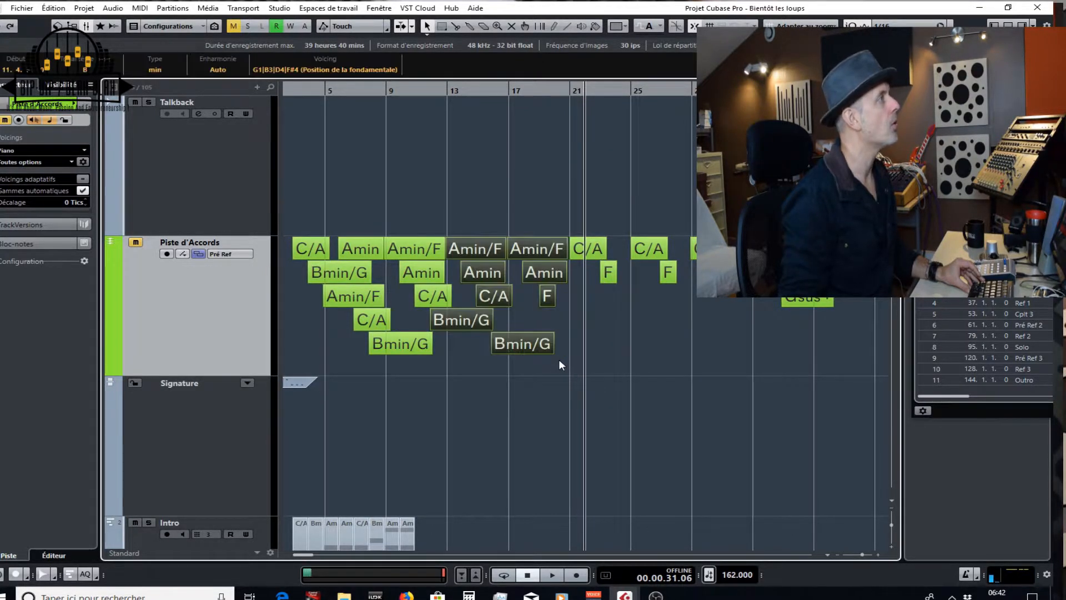
{"action": "scroll", "coordinate": [483, 342], "scroll_direction": "down", "scroll_amount": 4}
{"action": "scroll", "coordinate": [483, 342], "scroll_direction": "up", "scroll_amount": 3}
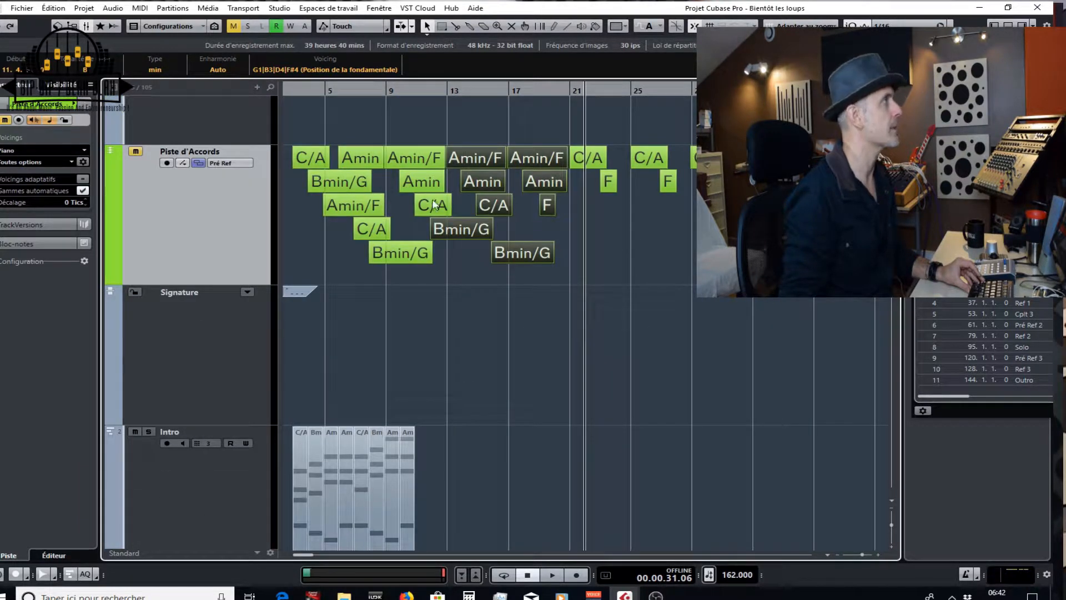
{"action": "left_click", "coordinate": [862, 552]}
{"action": "scroll", "coordinate": [668, 462], "scroll_direction": "left", "scroll_amount": 5}
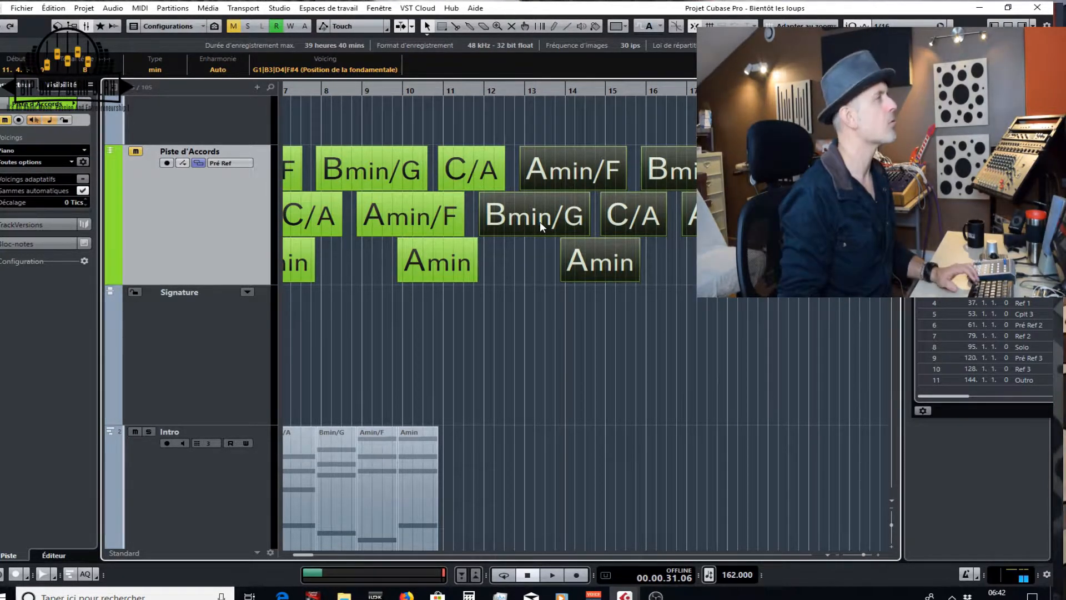
{"action": "left_click_drag", "start_coordinate": [540, 221], "coordinate": [545, 457]}
{"action": "key", "text": "alt"}
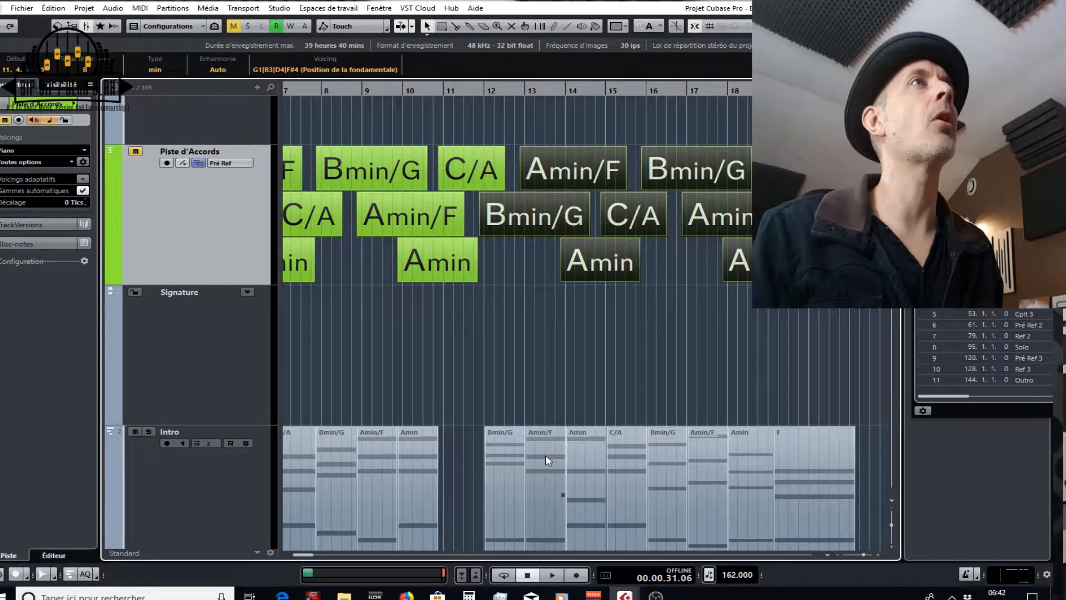
Delete the copied chord parts from bar 12 onward on the Intro track
{"action": "scroll", "coordinate": [545, 455], "scroll_direction": "down", "scroll_amount": 3}
{"action": "scroll", "coordinate": [514, 305], "scroll_direction": "up", "scroll_amount": 3}
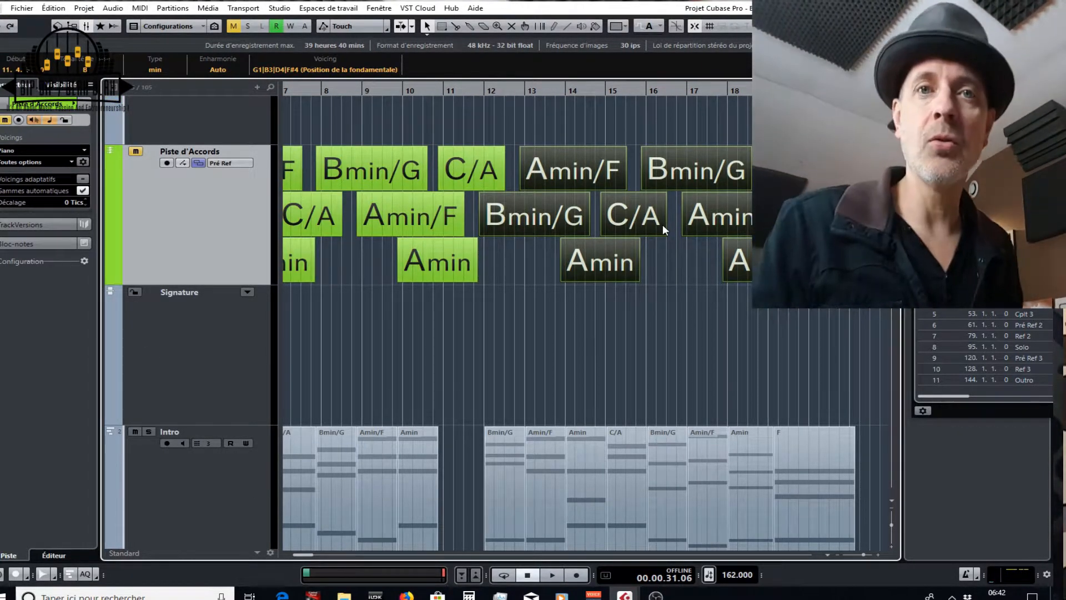
{"action": "scroll", "coordinate": [669, 320], "scroll_direction": "down", "scroll_amount": 3}
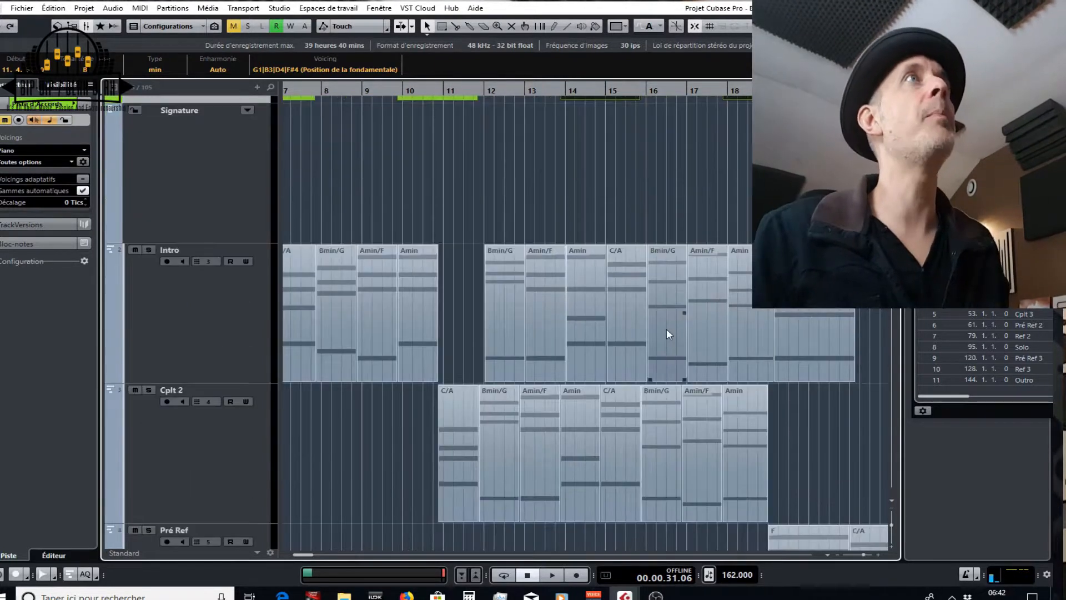
{"action": "scroll", "coordinate": [666, 334], "scroll_direction": "up", "scroll_amount": 2}
{"action": "left_click", "coordinate": [487, 383]}
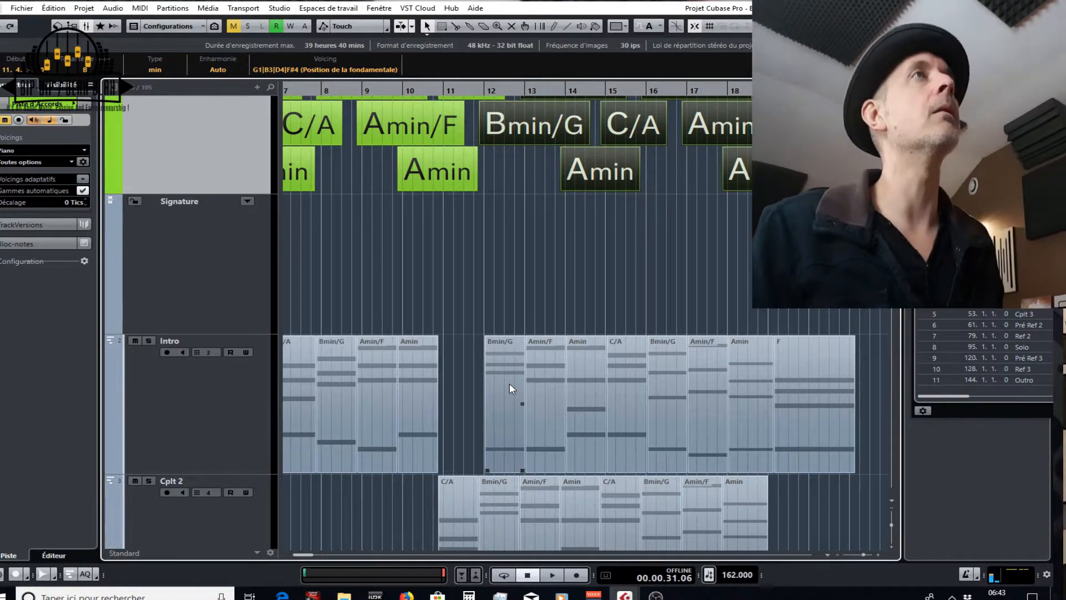
{"action": "left_click", "coordinate": [475, 366]}
{"action": "left_click_drag", "start_coordinate": [476, 366], "coordinate": [821, 408]}
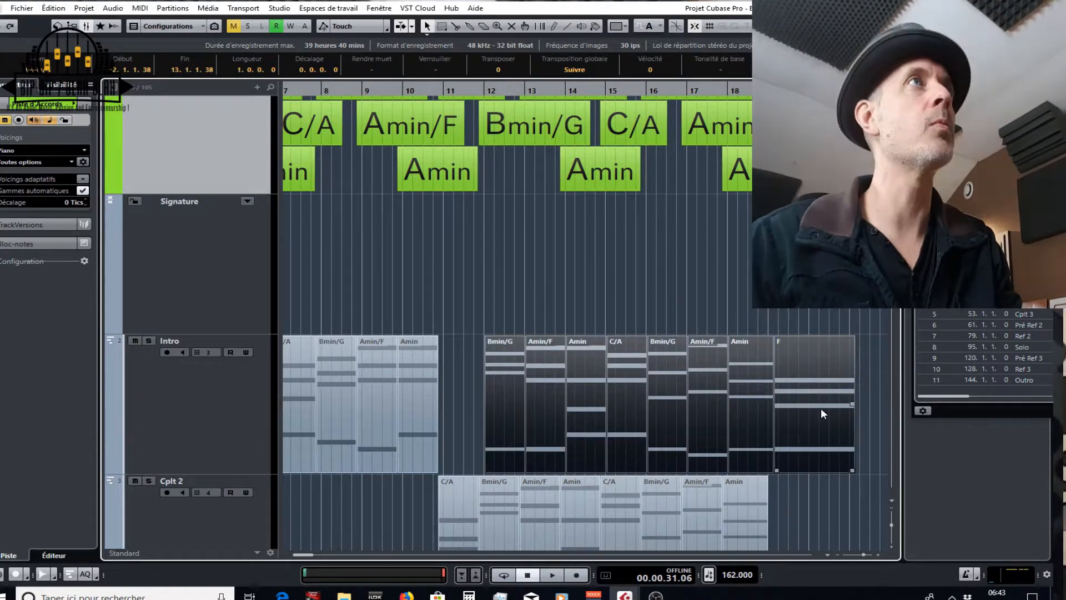
{"action": "key", "text": "Delete"}
{"action": "scroll", "coordinate": [723, 352], "scroll_direction": "down", "scroll_amount": 4}
{"action": "scroll", "coordinate": [671, 339], "scroll_direction": "up", "scroll_amount": 2}
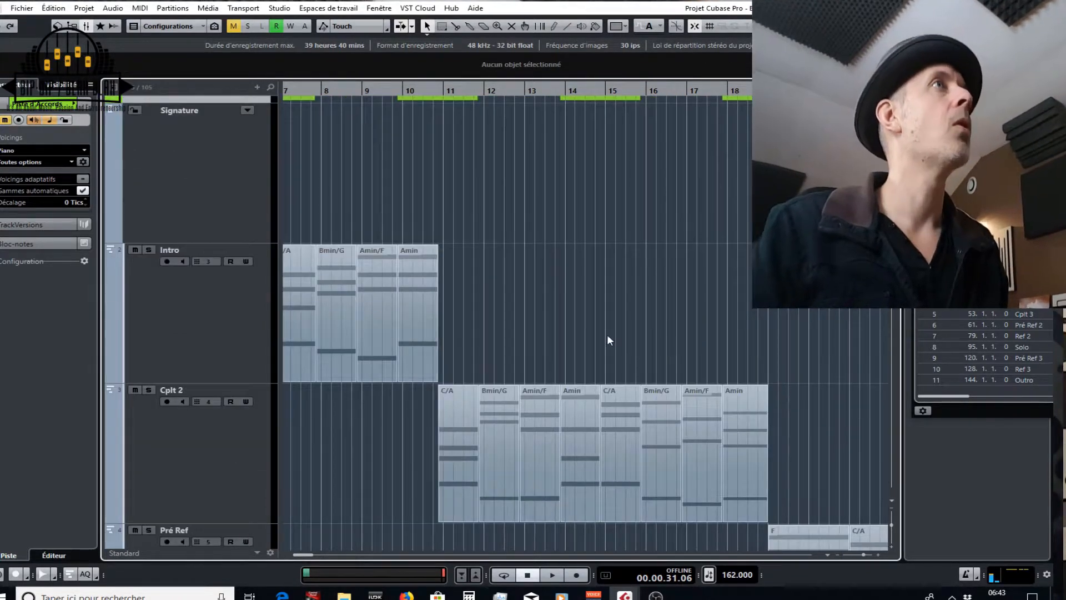
Play the project from the middle of bar 10 and solo the Cplt 2 track to hear its chord parts
{"action": "left_click", "coordinate": [443, 100]}
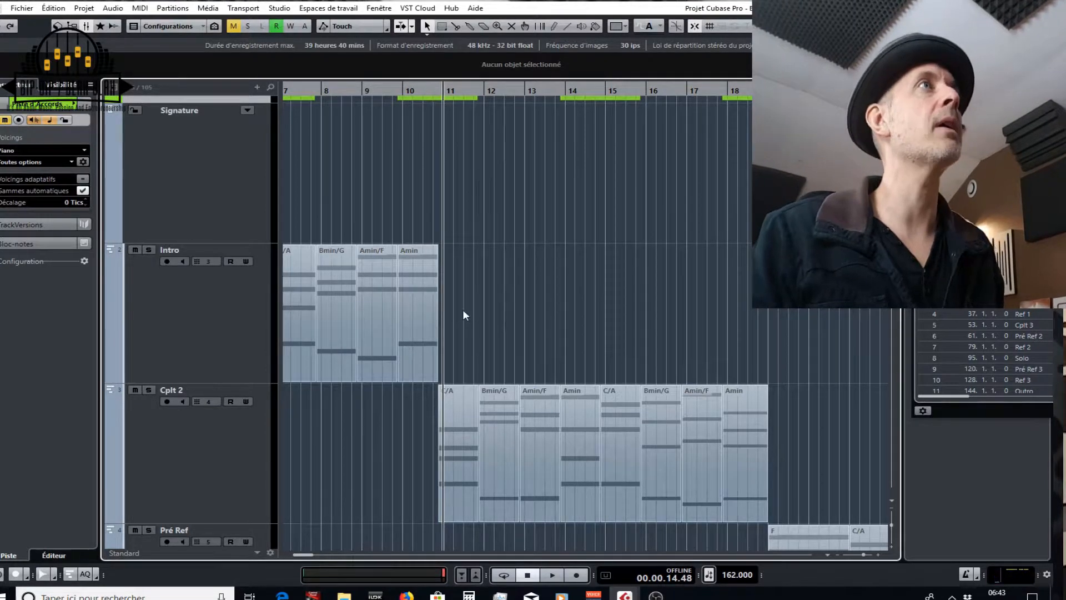
{"action": "scroll", "coordinate": [452, 364], "scroll_direction": "up", "scroll_amount": 2}
{"action": "scroll", "coordinate": [452, 363], "scroll_direction": "up", "scroll_amount": 2}
{"action": "left_click", "coordinate": [423, 92]}
{"action": "scroll", "coordinate": [398, 270], "scroll_direction": "down", "scroll_amount": 4}
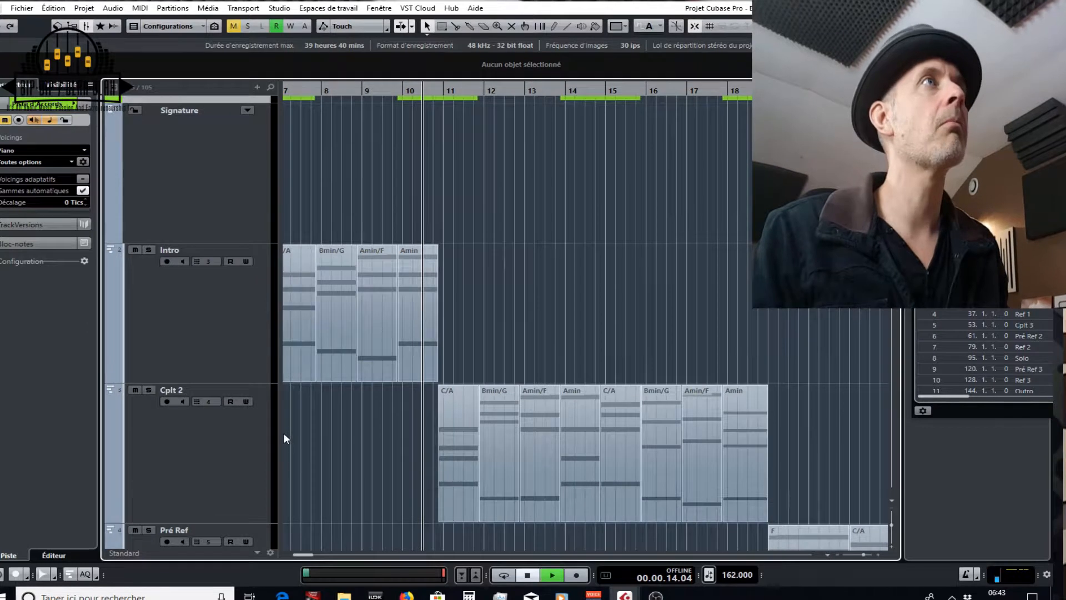
{"action": "key", "text": "space"}
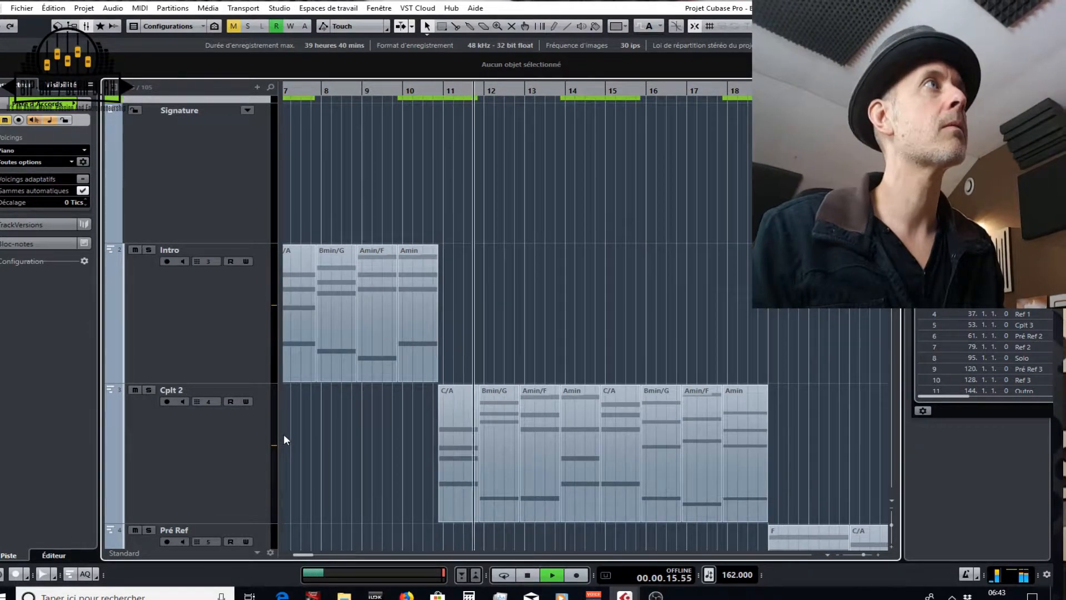
{"action": "left_click", "coordinate": [151, 389]}
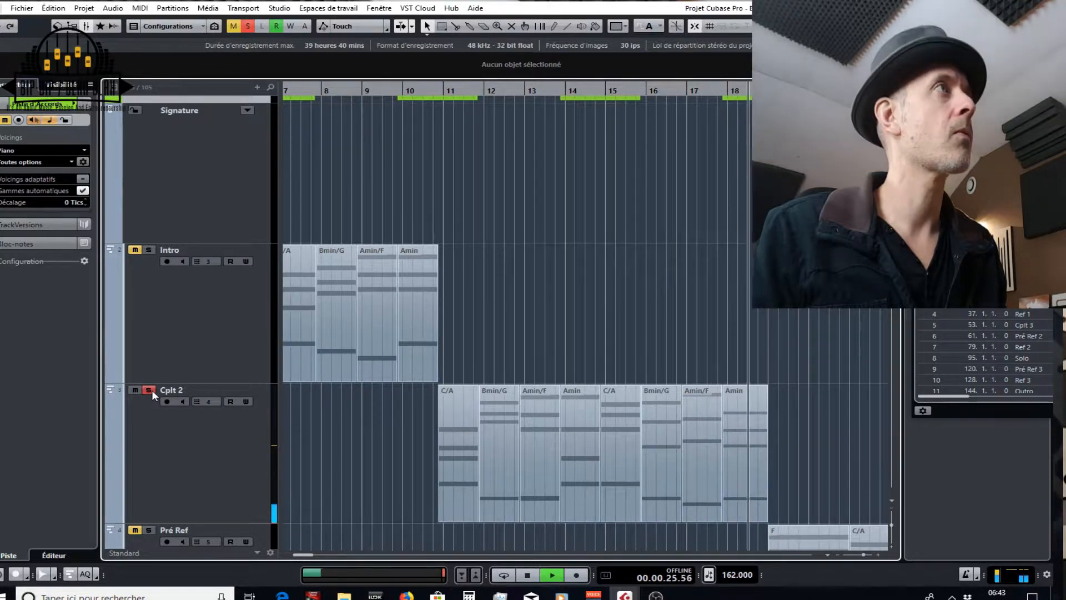
{"action": "key", "text": "space"}
Unsolo the Cplt 2 track and replay its chord parts within the full mix
{"action": "left_click", "coordinate": [148, 389]}
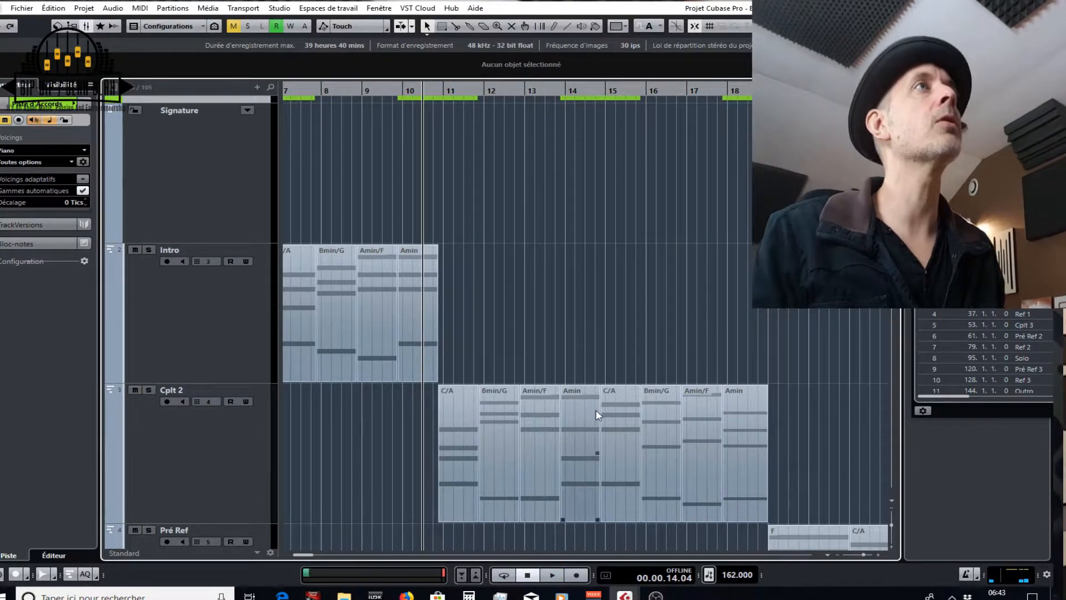
{"action": "key", "text": "space"}
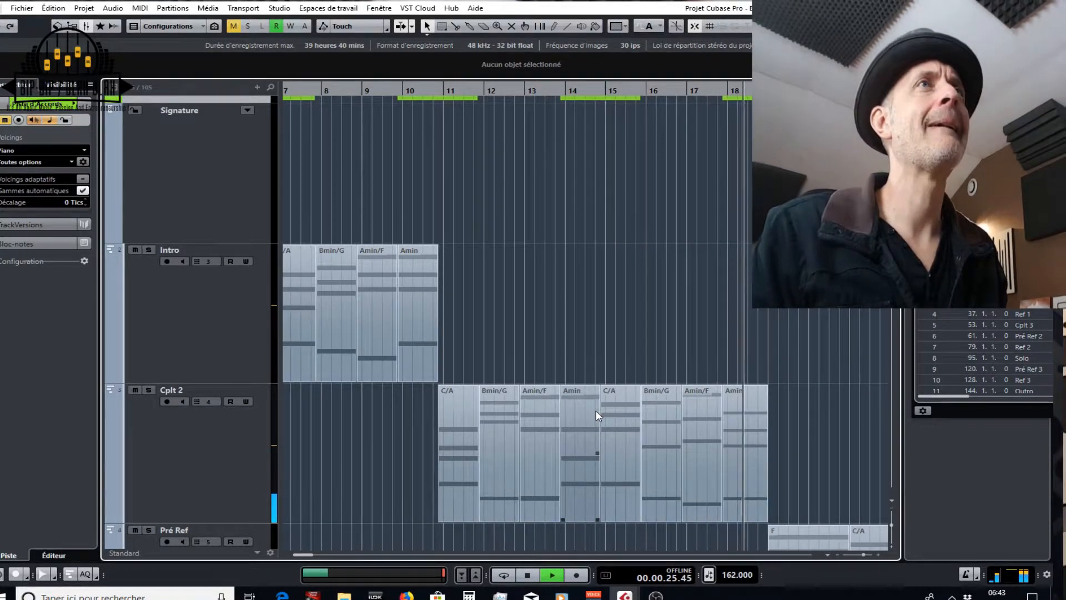
{"action": "key", "text": "space"}
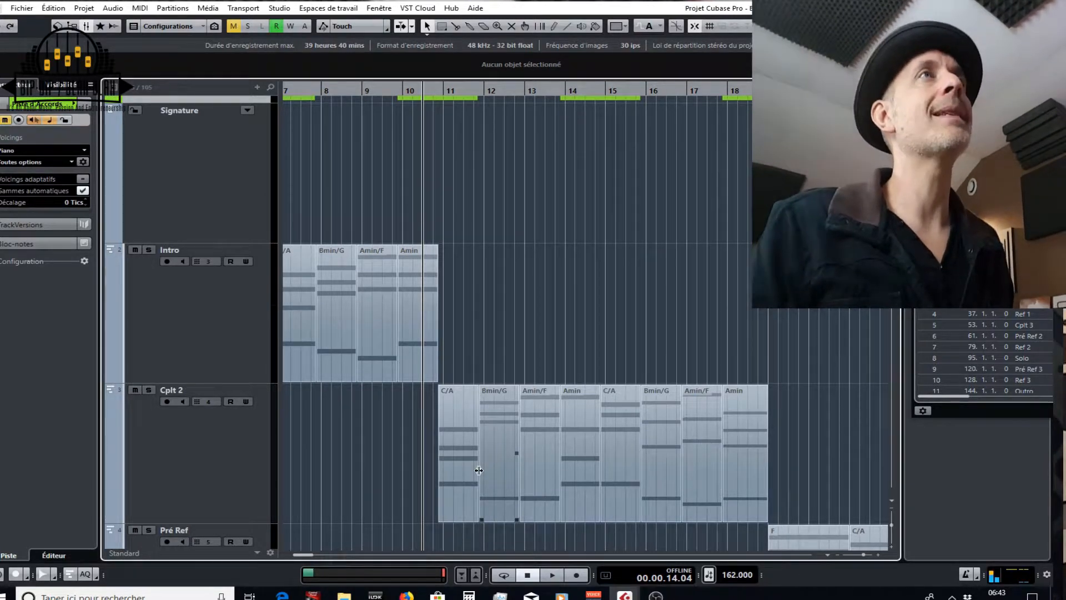
Examine the voicings available for the C/A chord event near bar 11 on the chord track
{"action": "scroll", "coordinate": [461, 449], "scroll_direction": "up", "scroll_amount": 5}
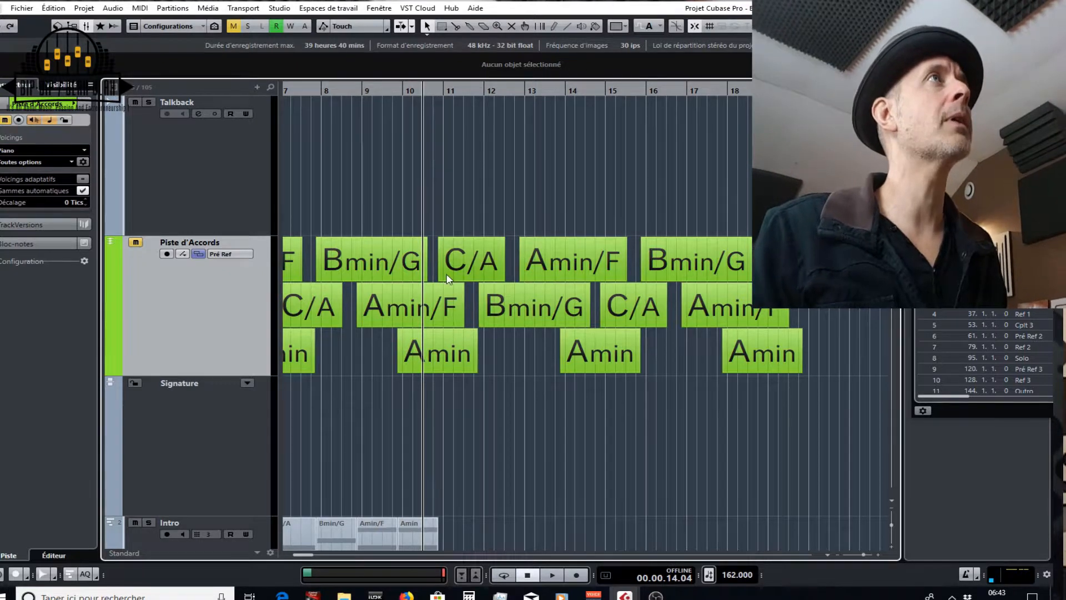
{"action": "scroll", "coordinate": [482, 335], "scroll_direction": "down", "scroll_amount": 2}
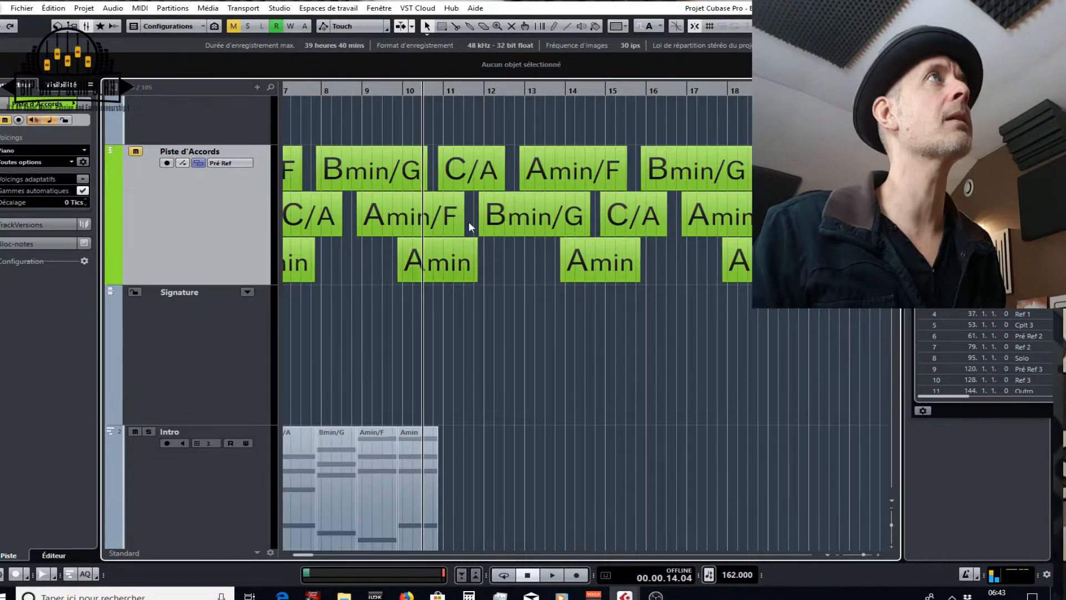
{"action": "left_click", "coordinate": [461, 176]}
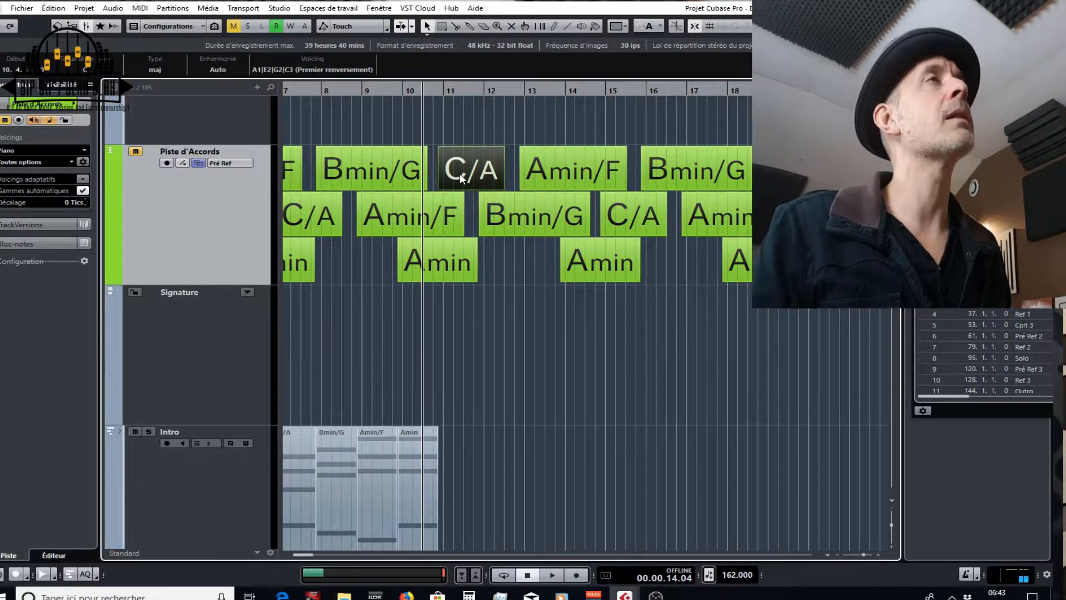
{"action": "left_click", "coordinate": [309, 71]}
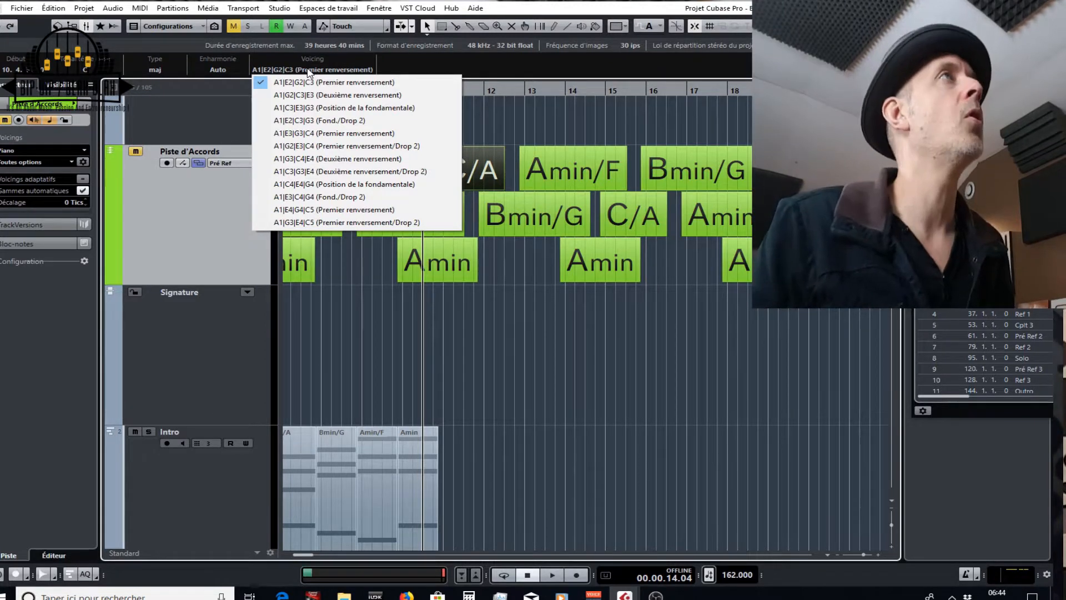
{"action": "left_click", "coordinate": [488, 140]}
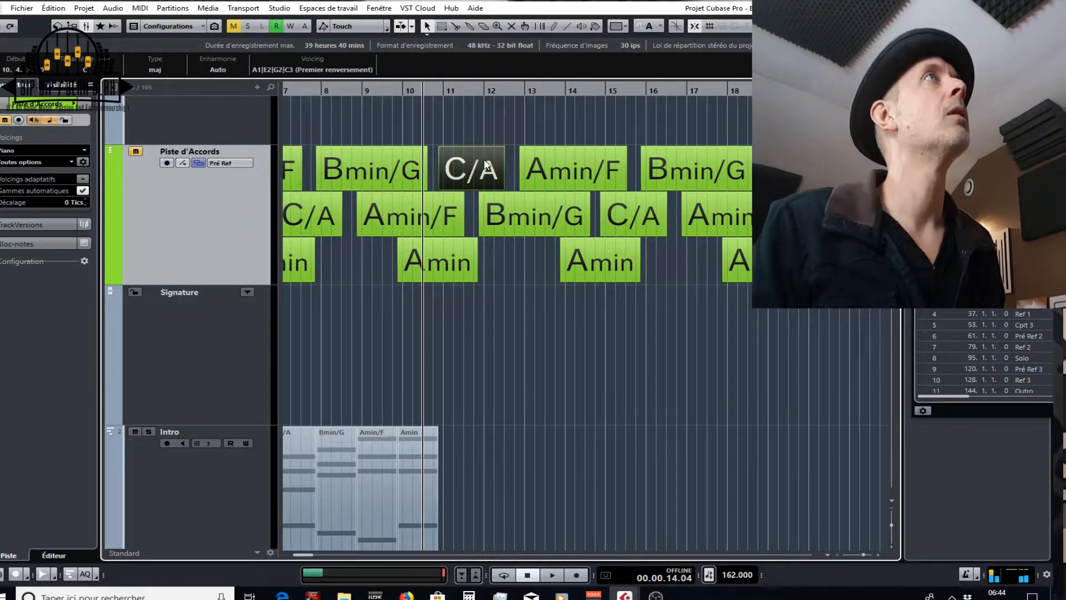
Try the voicings A1|E3|G3|C4, A1|G2|E3|C4, A1|C3|G3|E4 and A1|E4|G4|C5 for the C/A chord event near bar 11
{"action": "left_click", "coordinate": [333, 70]}
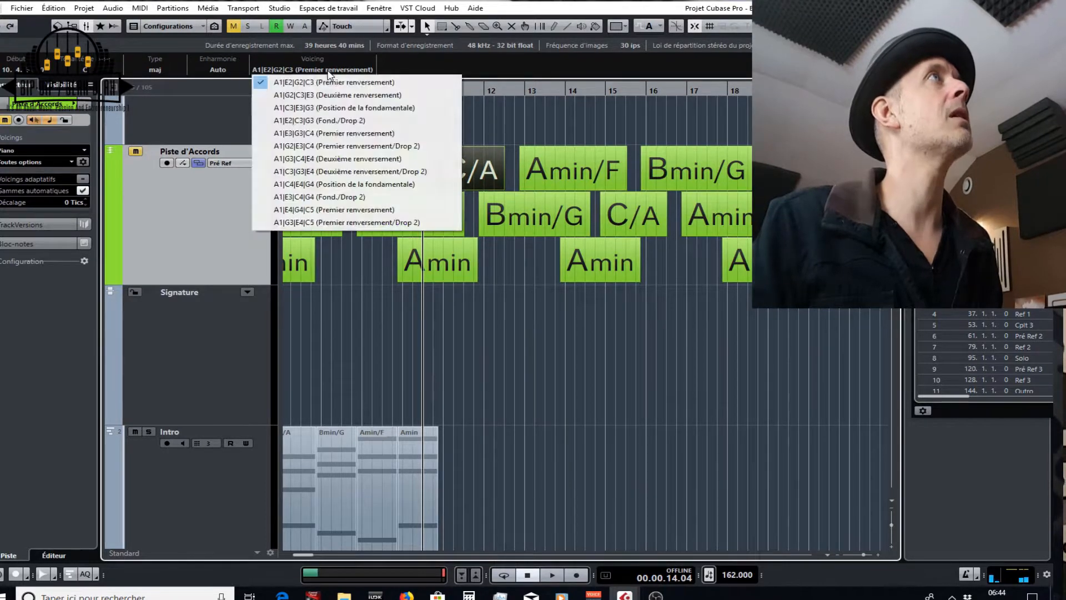
{"action": "left_click", "coordinate": [331, 134]}
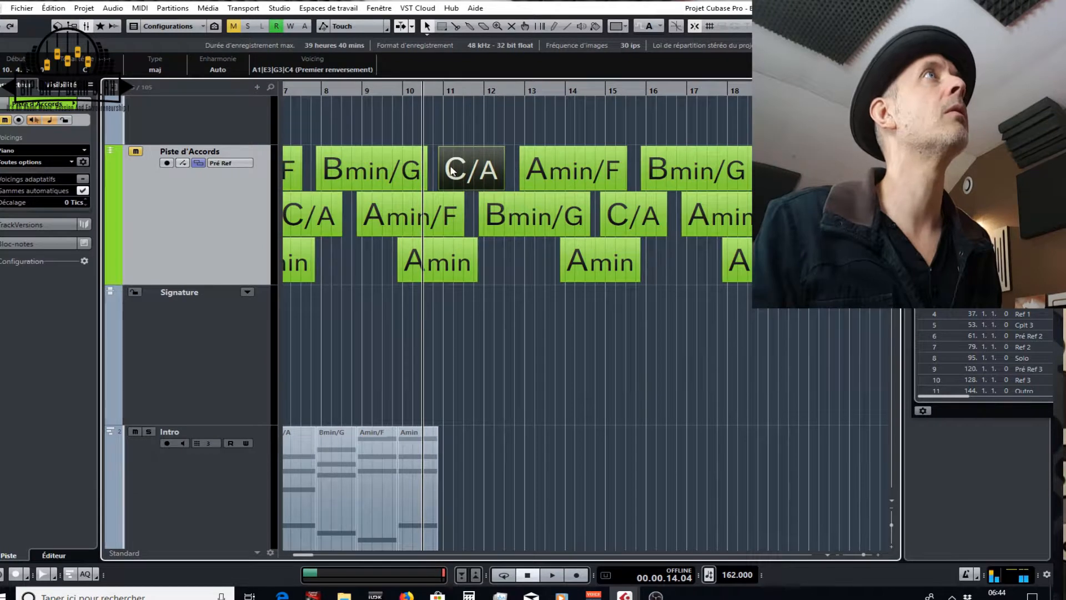
{"action": "left_click", "coordinate": [321, 77]}
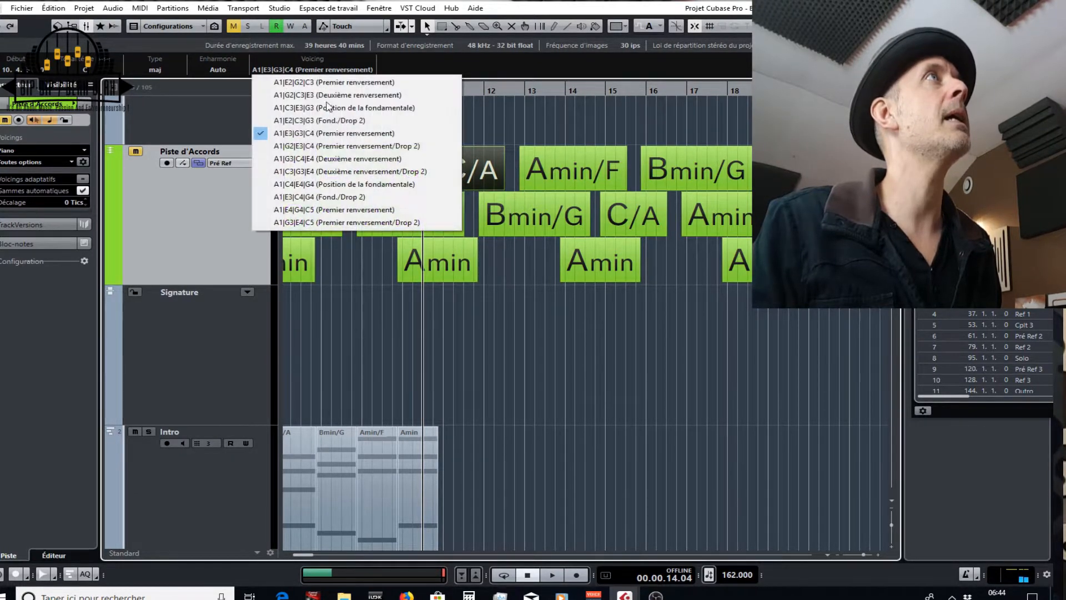
{"action": "left_click", "coordinate": [340, 156]}
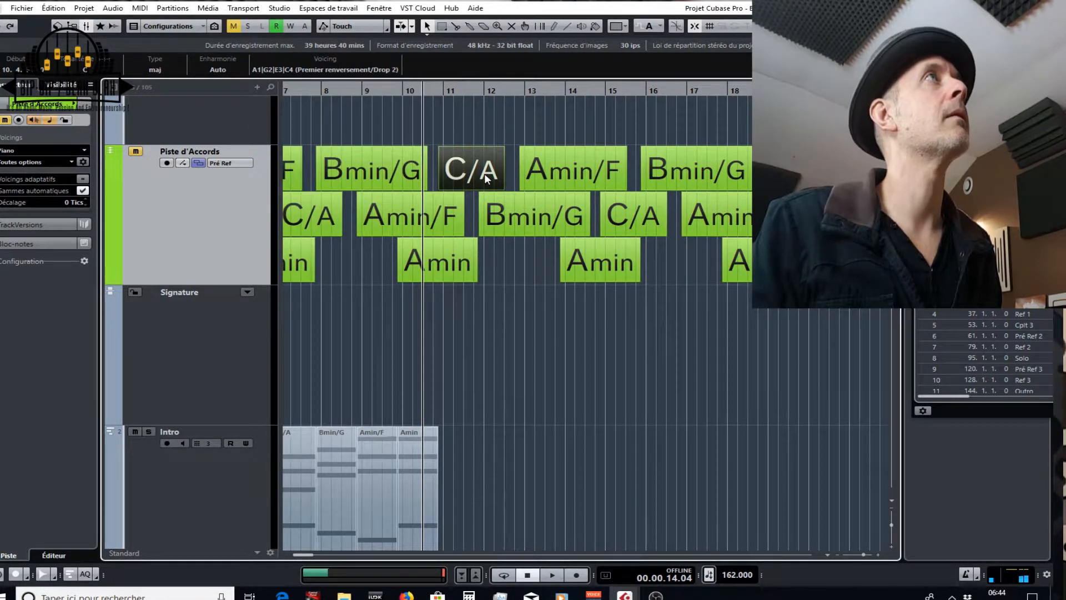
{"action": "left_click", "coordinate": [324, 76]}
{"action": "left_click", "coordinate": [366, 173]}
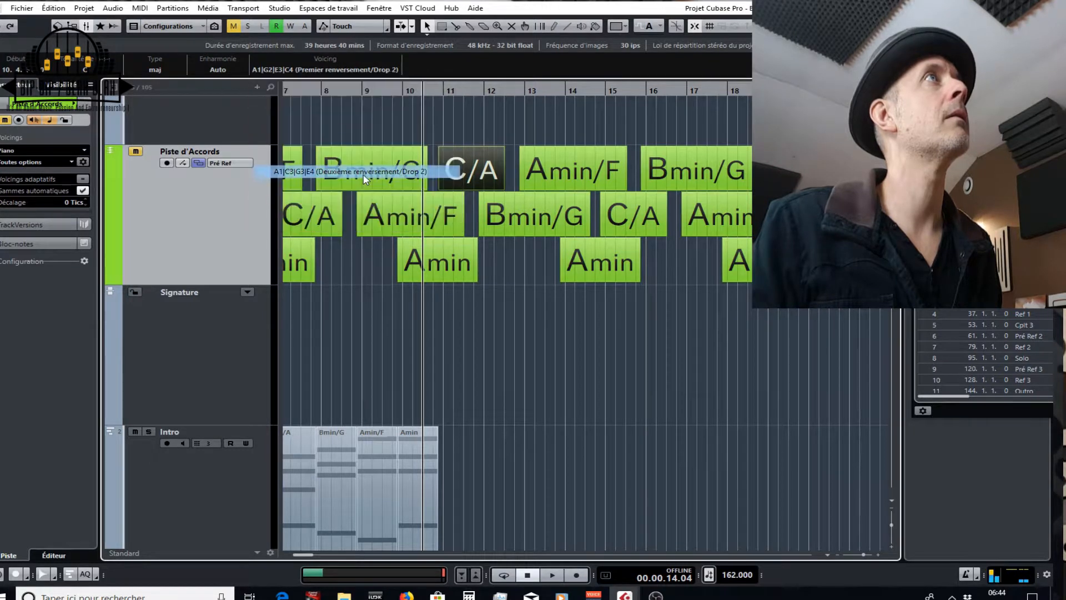
{"action": "left_click", "coordinate": [337, 71]}
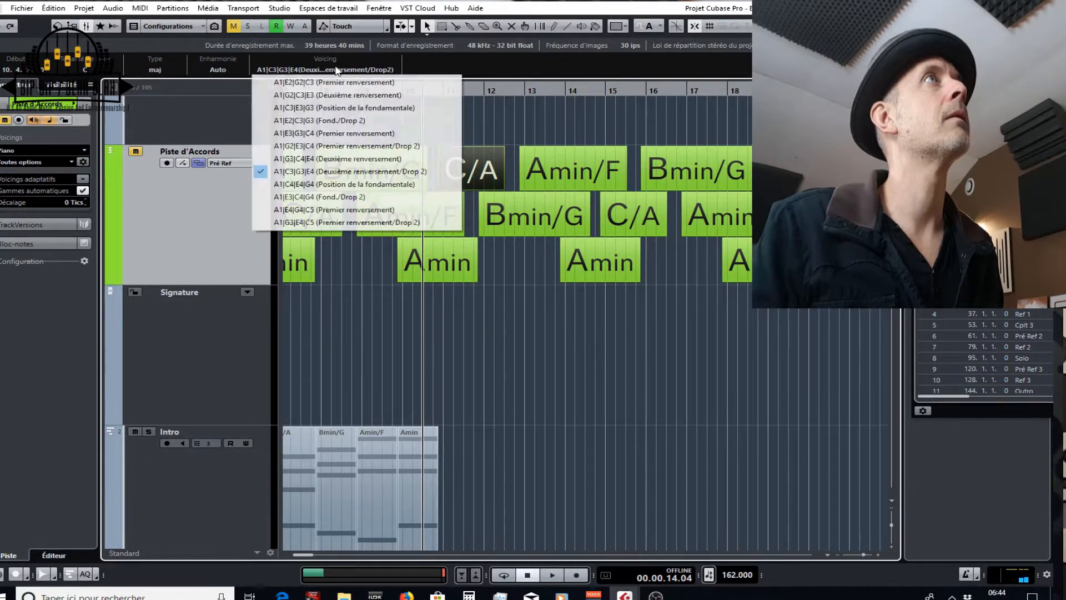
{"action": "left_click", "coordinate": [439, 210]}
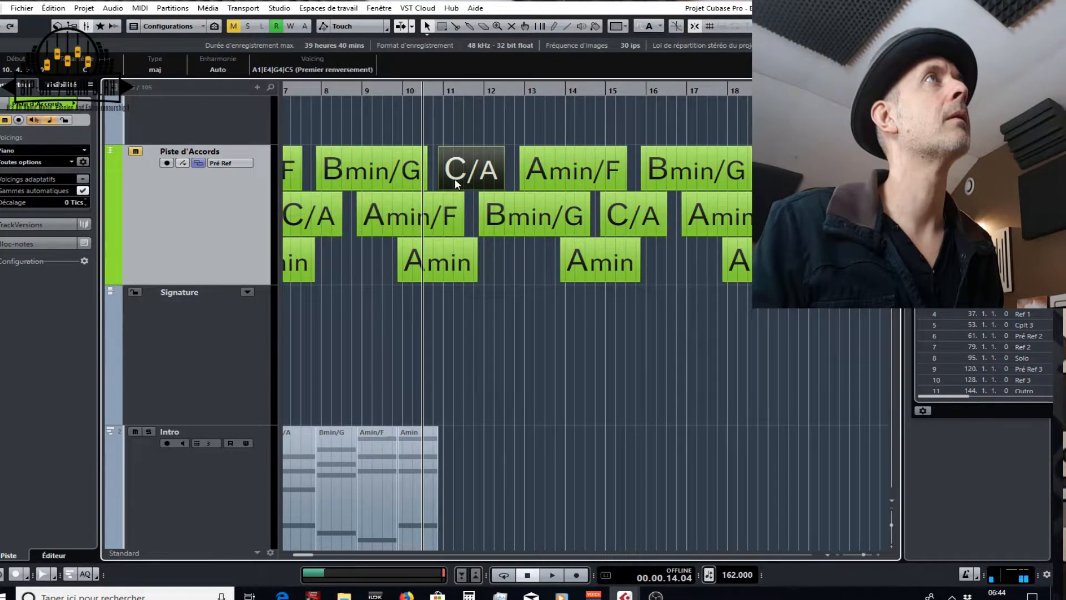
Set the voicing of the C/A chord event near bar 11 to A1|E2|G2|C3 (Premier renversement)
{"action": "left_click", "coordinate": [335, 67]}
{"action": "left_click", "coordinate": [334, 84]}
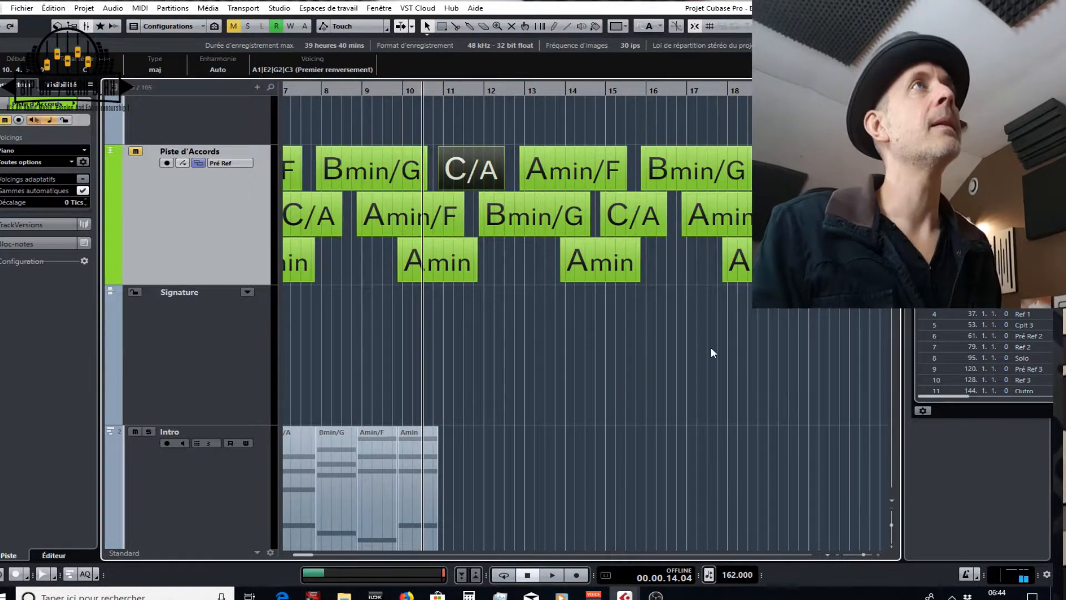
{"action": "scroll", "coordinate": [644, 340], "scroll_direction": "down", "scroll_amount": 3}
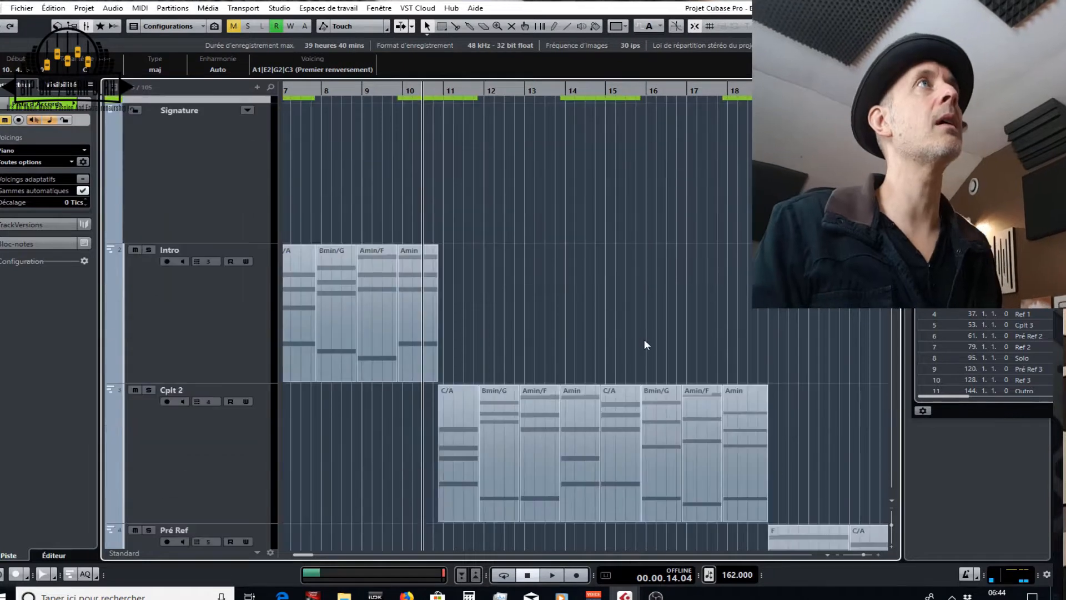
{"action": "scroll", "coordinate": [644, 339], "scroll_direction": "up", "scroll_amount": 3}
{"action": "scroll", "coordinate": [644, 339], "scroll_direction": "down", "scroll_amount": 3}
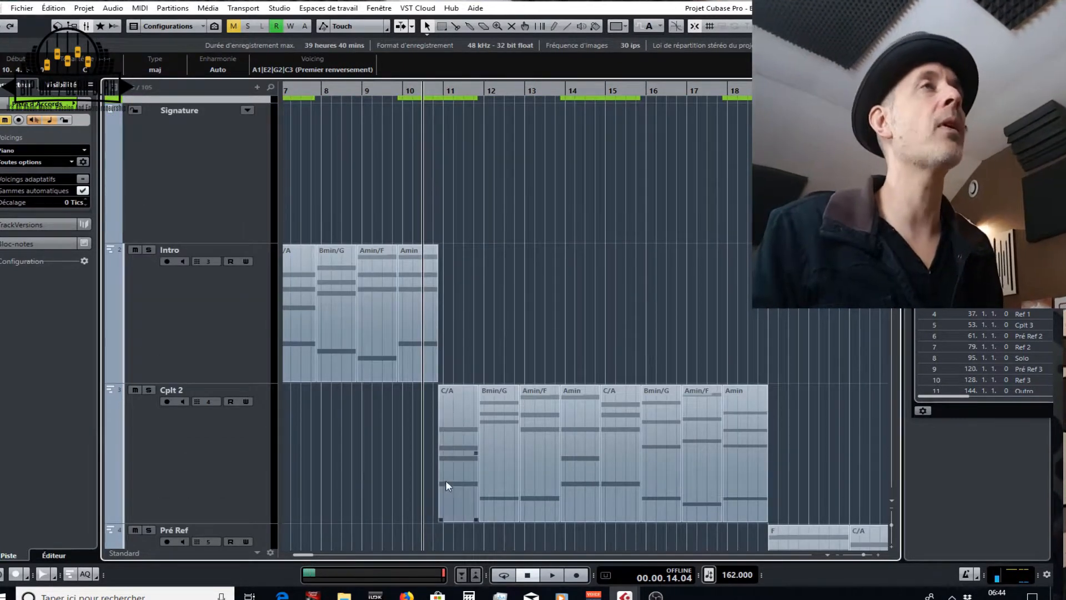
Open the C/A part near bar 11 on the Cplt 2 track for note editing
{"action": "left_click", "coordinate": [457, 461]}
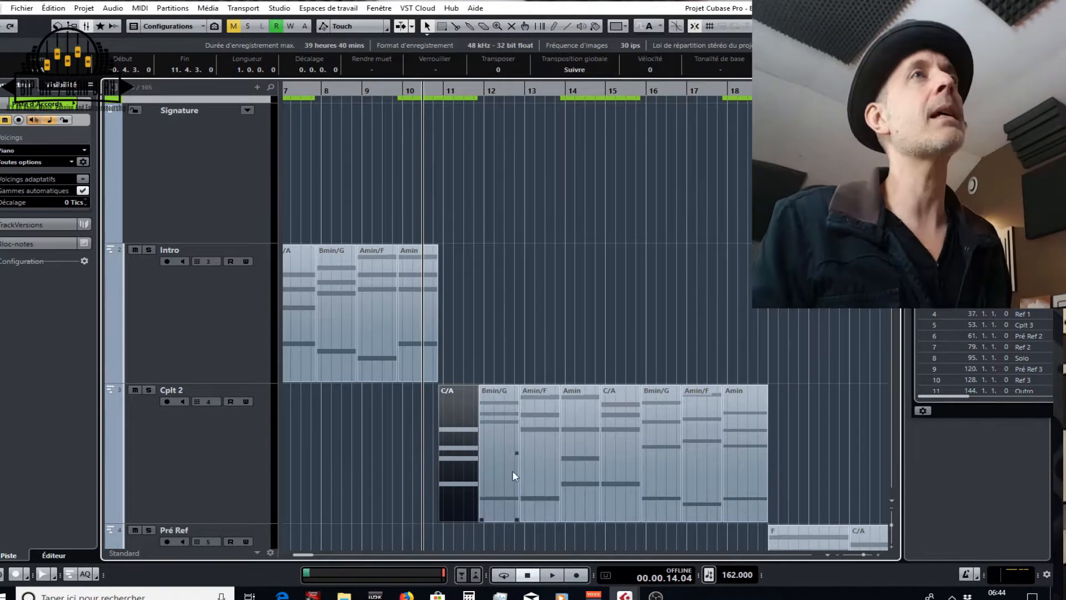
{"action": "scroll", "coordinate": [891, 526], "scroll_direction": "up", "scroll_amount": 5}
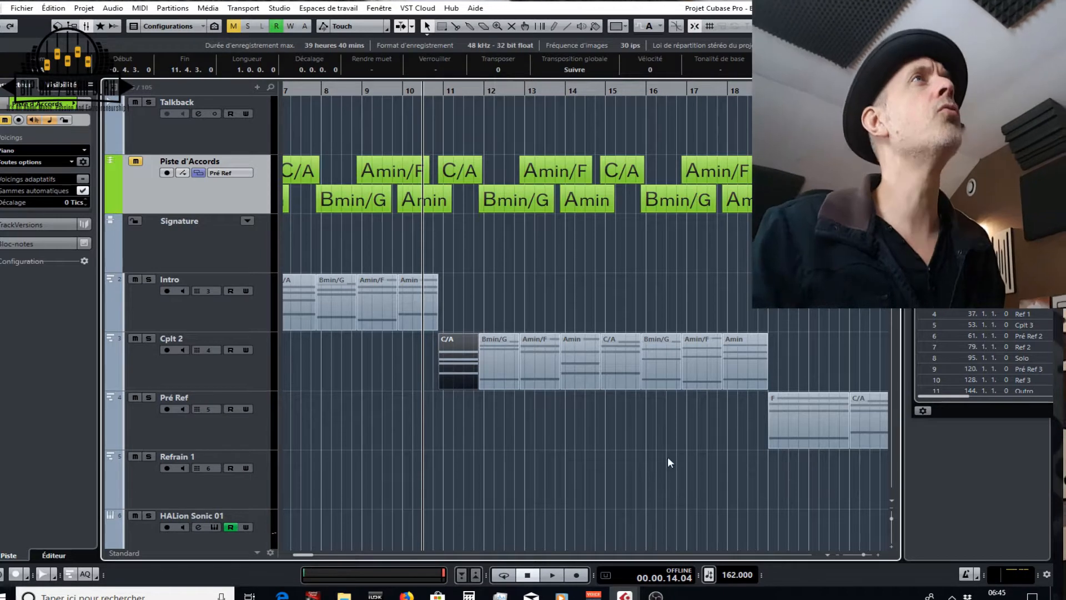
{"action": "scroll", "coordinate": [645, 459], "scroll_direction": "down", "scroll_amount": 3}
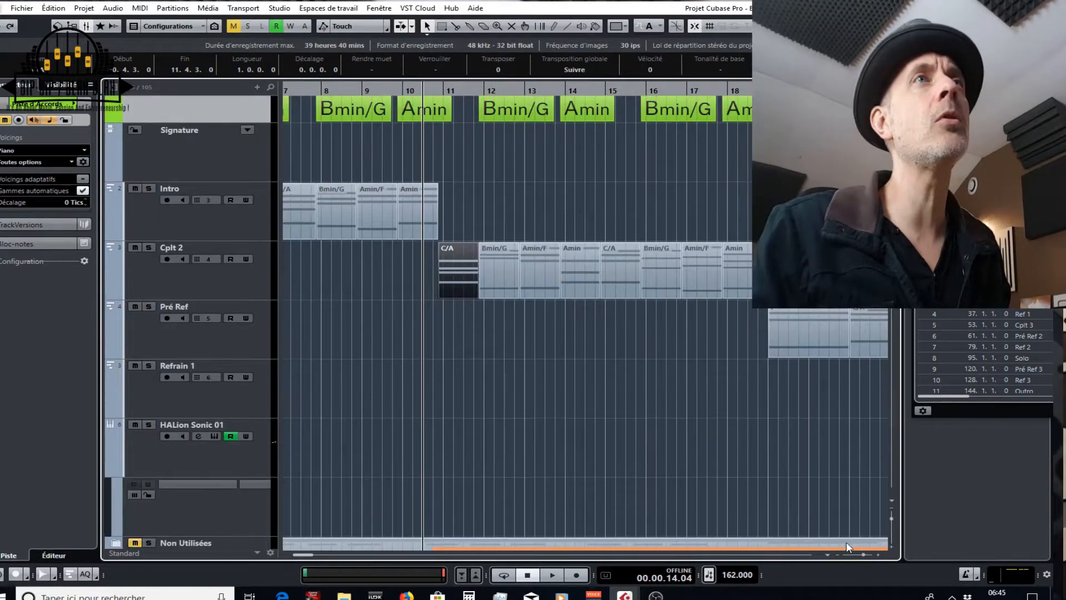
{"action": "scroll", "coordinate": [865, 554], "scroll_direction": "down", "scroll_amount": 2}
{"action": "scroll", "coordinate": [728, 412], "scroll_direction": "down", "scroll_amount": 3}
{"action": "scroll", "coordinate": [728, 412], "scroll_direction": "up", "scroll_amount": 3}
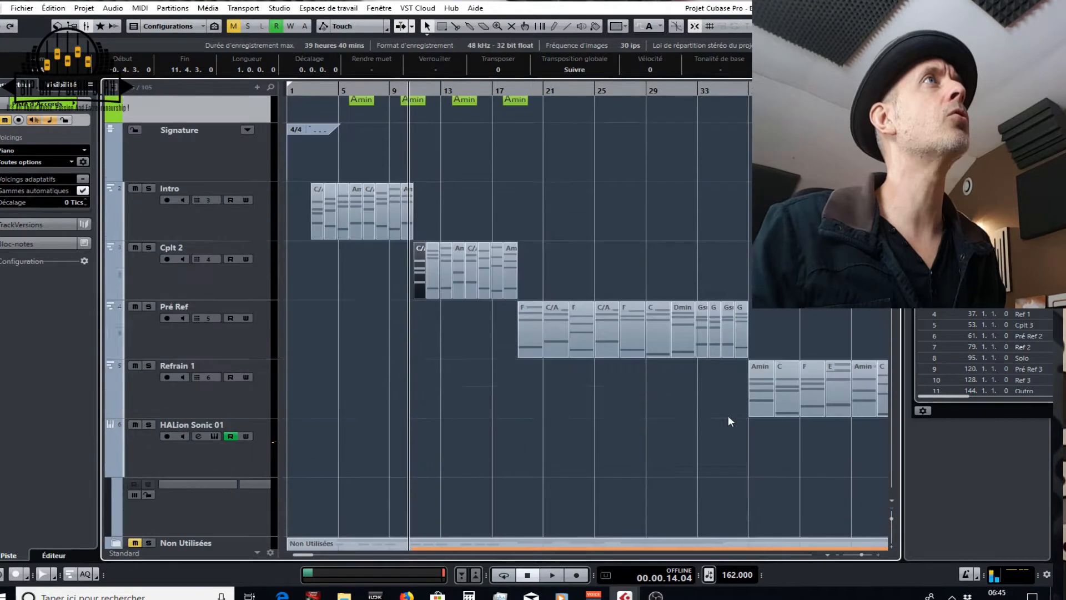
{"action": "double_click", "coordinate": [419, 286]}
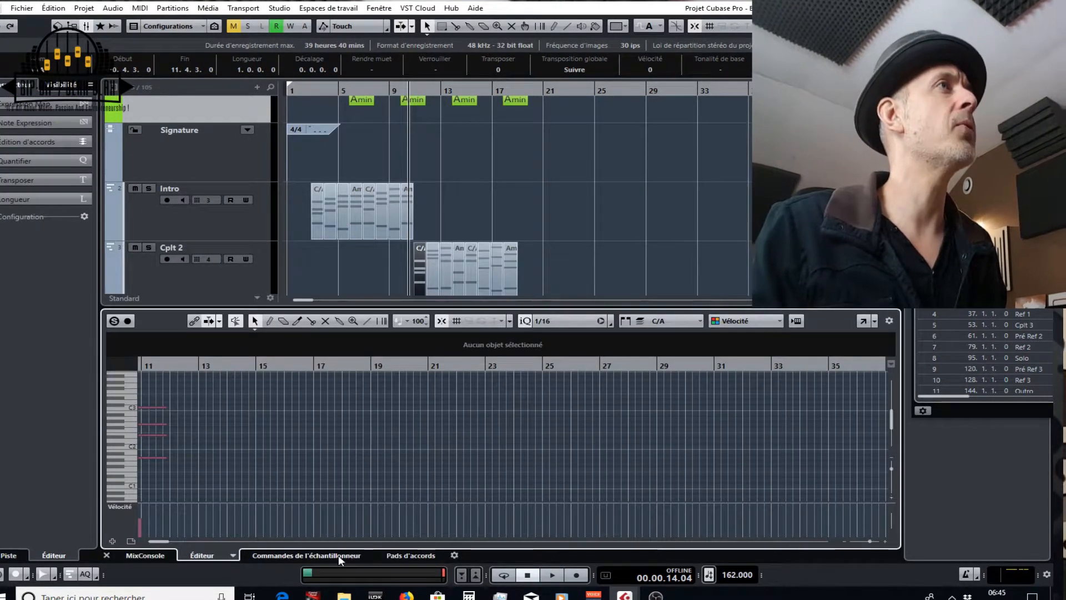
Show the chord pads and audition the F and B pads through the Cplt 2 track
{"action": "left_click", "coordinate": [410, 555]}
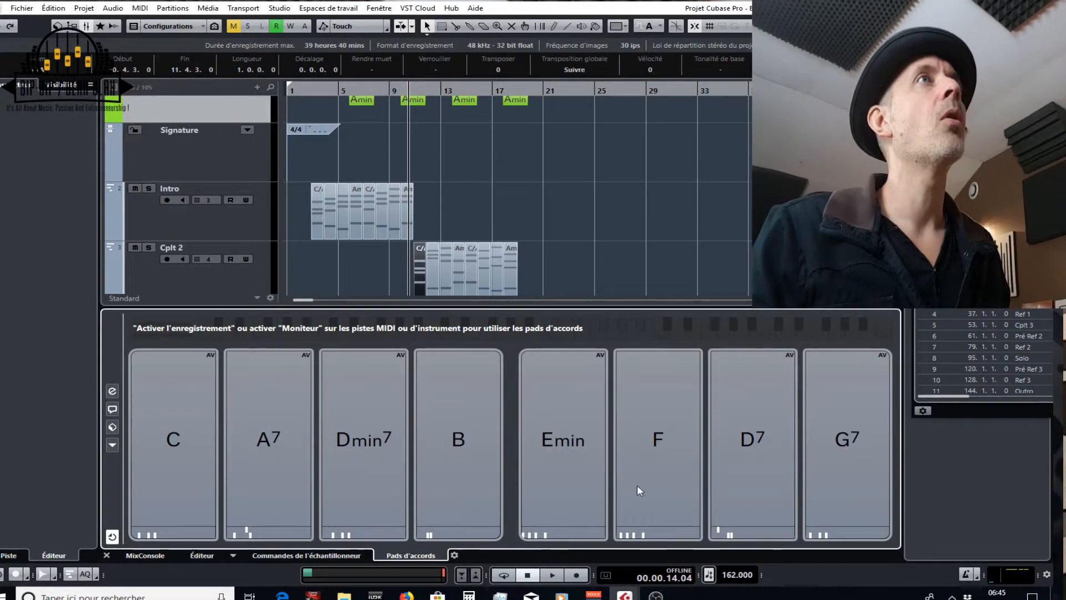
{"action": "left_click", "coordinate": [651, 468]}
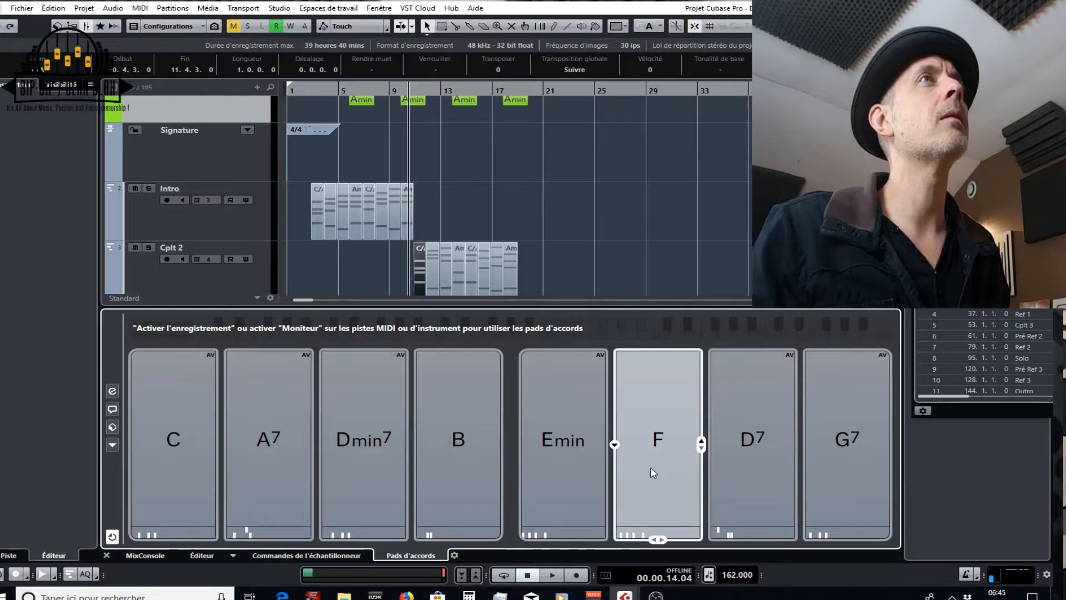
{"action": "left_click", "coordinate": [651, 468]}
{"action": "left_click", "coordinate": [208, 284]}
{"action": "left_click", "coordinate": [651, 448]}
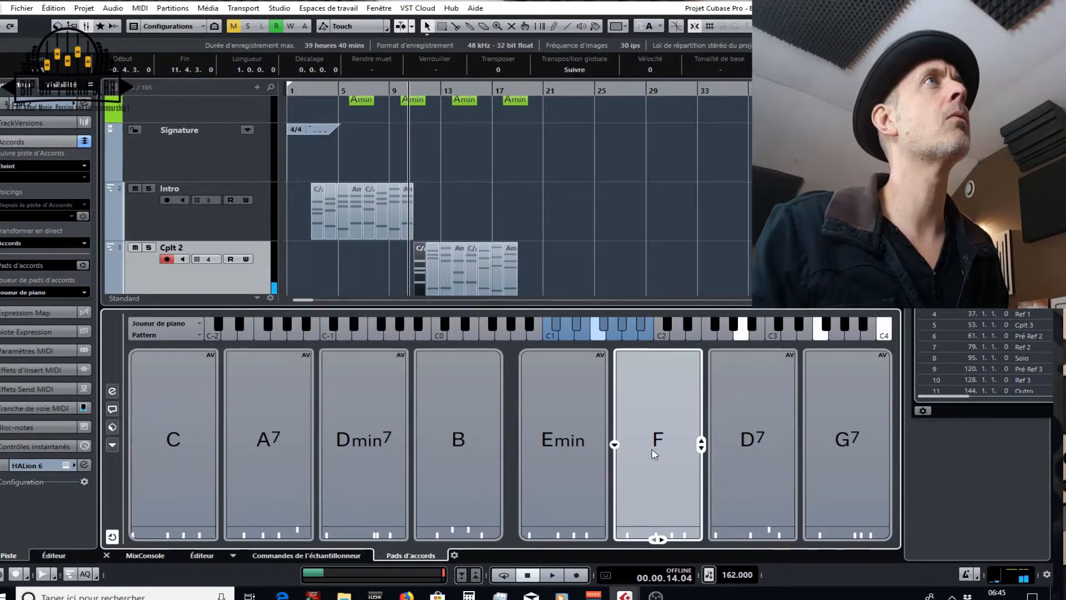
{"action": "left_click", "coordinate": [651, 448]}
{"action": "left_click", "coordinate": [460, 445]}
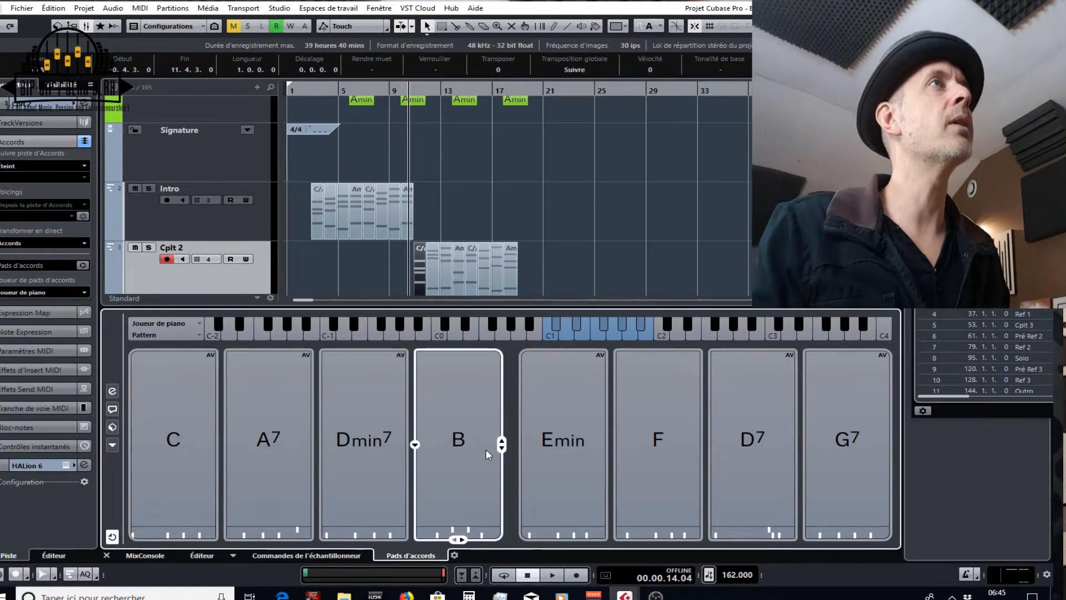
Change the tensions of the B chord pad through B9 and B6/9 to B7, and step through its voicings
{"action": "left_click", "coordinate": [465, 541]}
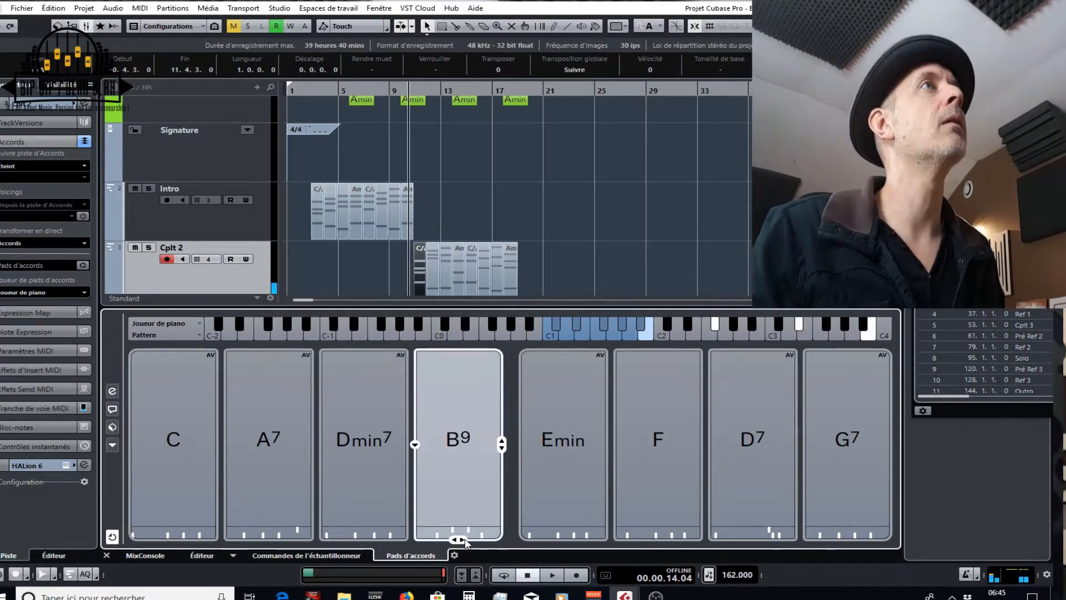
{"action": "left_click", "coordinate": [465, 541]}
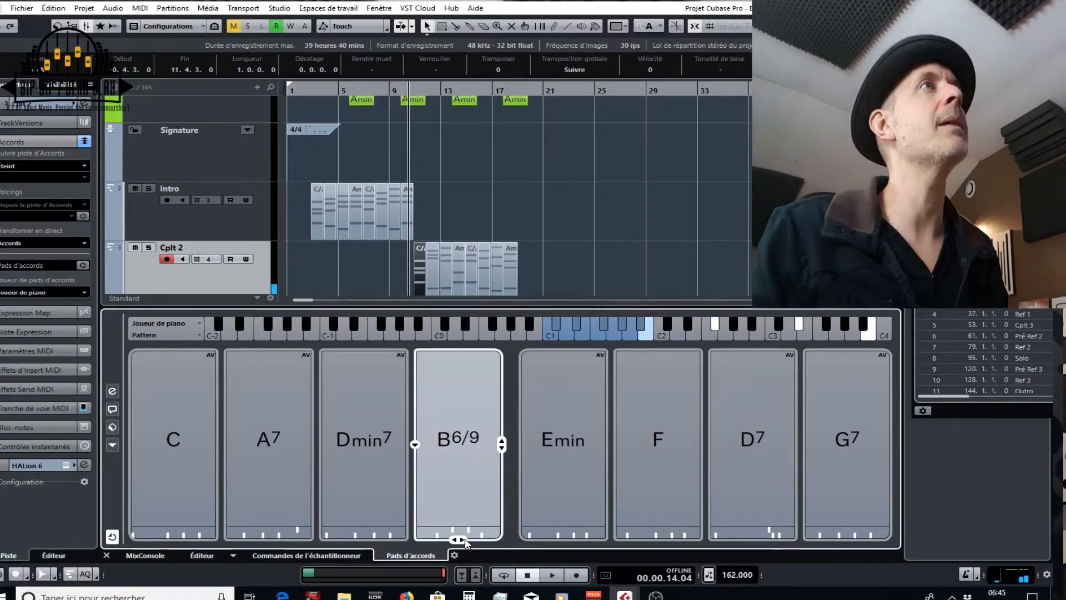
{"action": "left_click", "coordinate": [465, 541]}
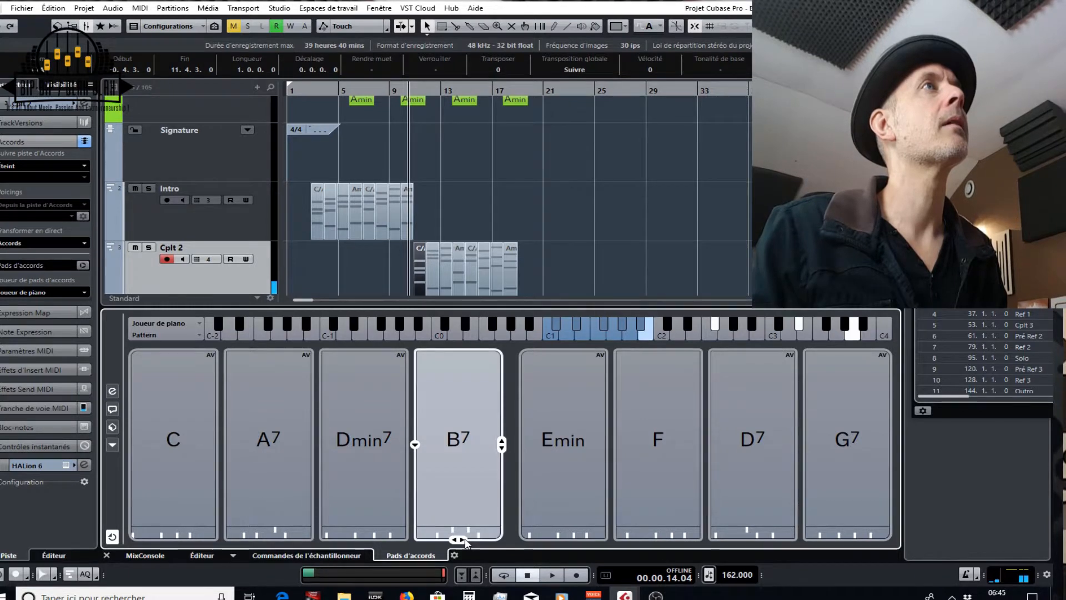
{"action": "left_click", "coordinate": [503, 442]}
{"action": "left_click", "coordinate": [502, 443]}
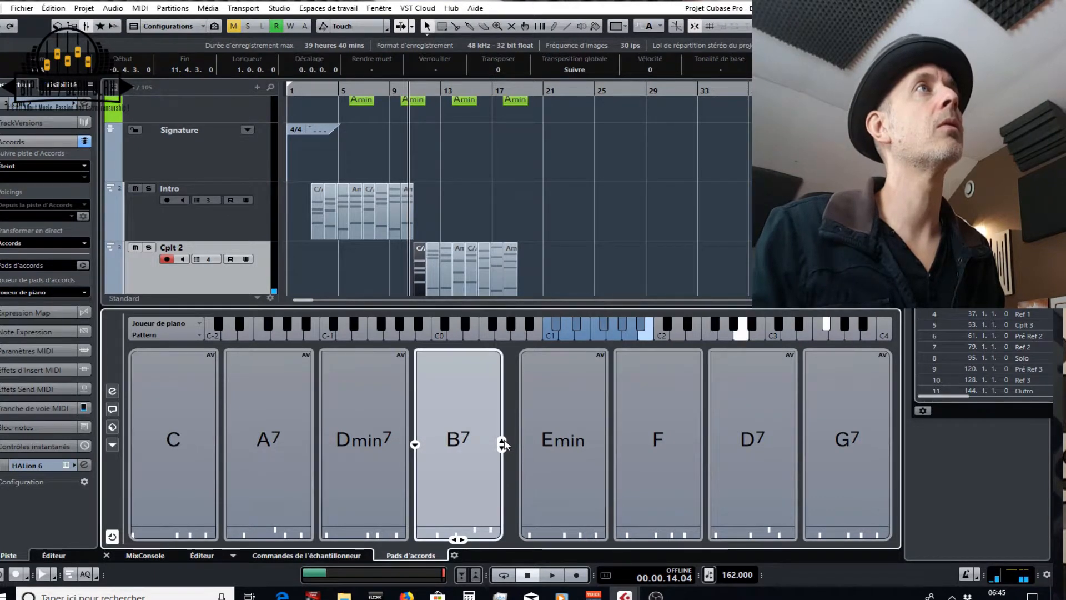
{"action": "left_click", "coordinate": [502, 442]}
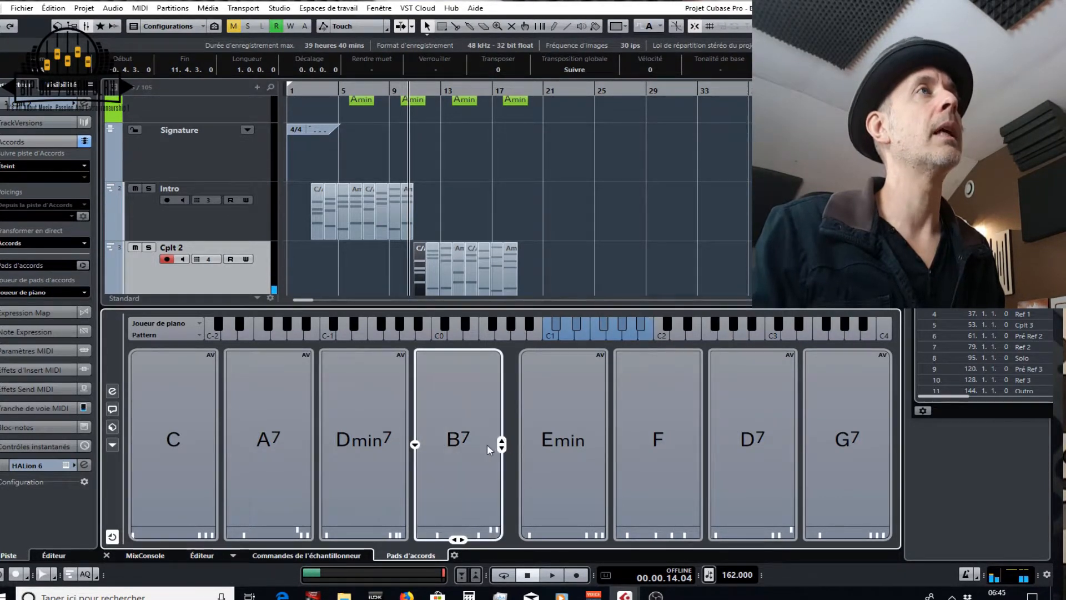
Place the B7 pad's chord as a part at bar 21 of the Cplt 2 track, and delete that part again
{"action": "mouse_move", "coordinate": [474, 457]}
{"action": "left_mouse_down"}
{"action": "mouse_move", "coordinate": [488, 398]}
{"action": "mouse_move", "coordinate": [550, 276]}
{"action": "left_mouse_up"}
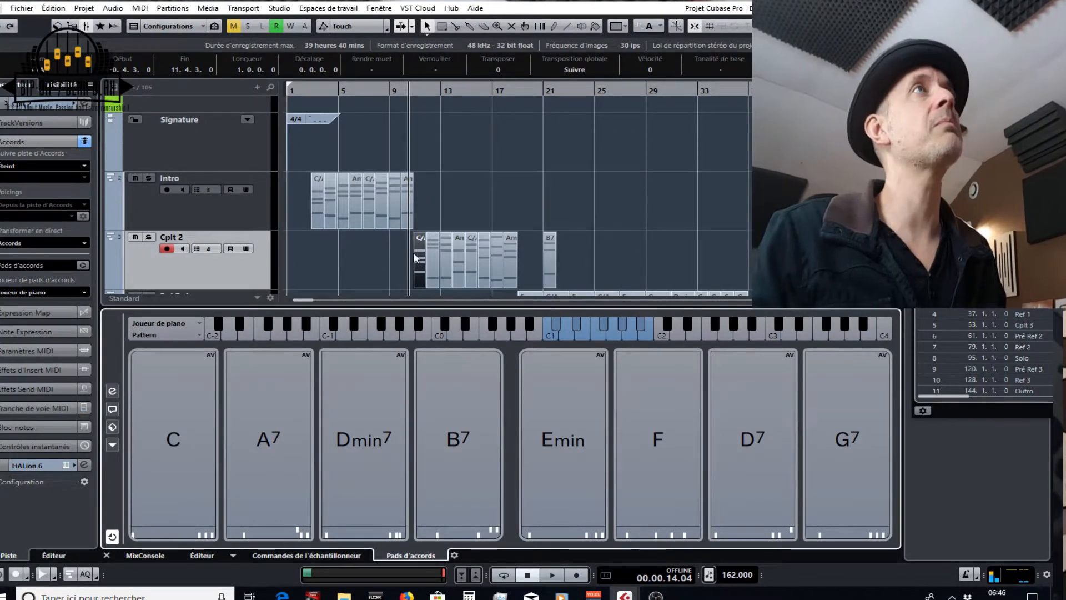
{"action": "left_click", "coordinate": [549, 265]}
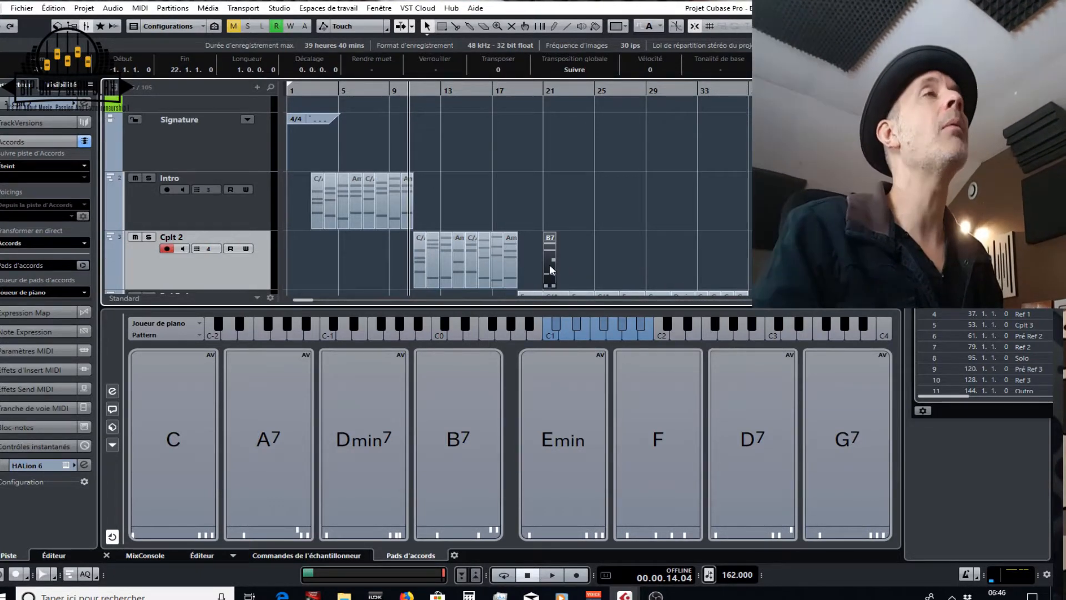
{"action": "key", "text": "Delete"}
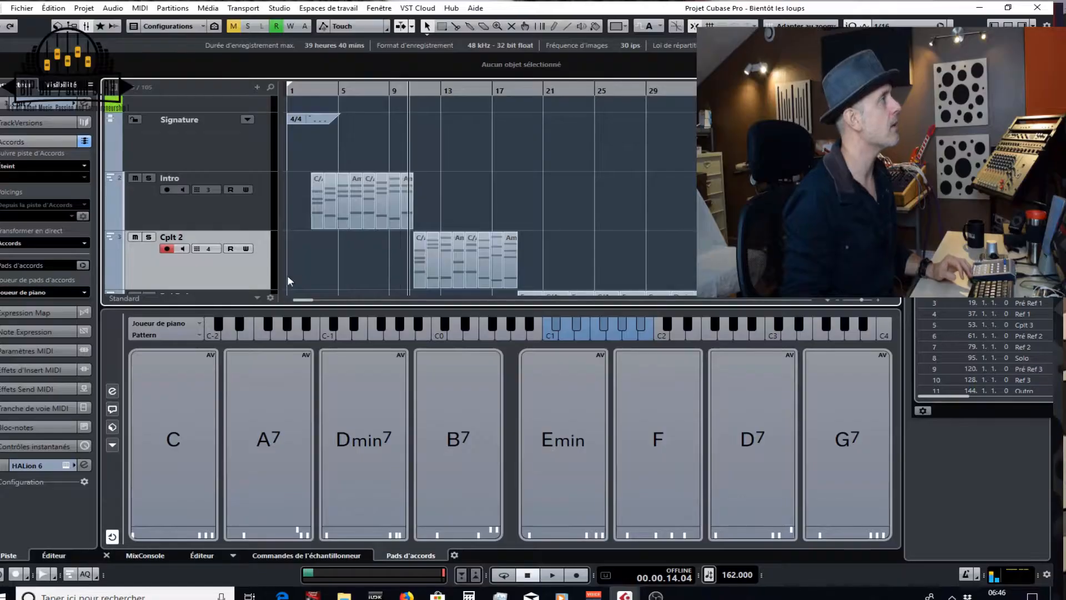
Hide the chord pads and inspect the Cone Vox program in HALion 6 while the soloed Cplt 2 track plays
{"action": "left_click", "coordinate": [106, 554]}
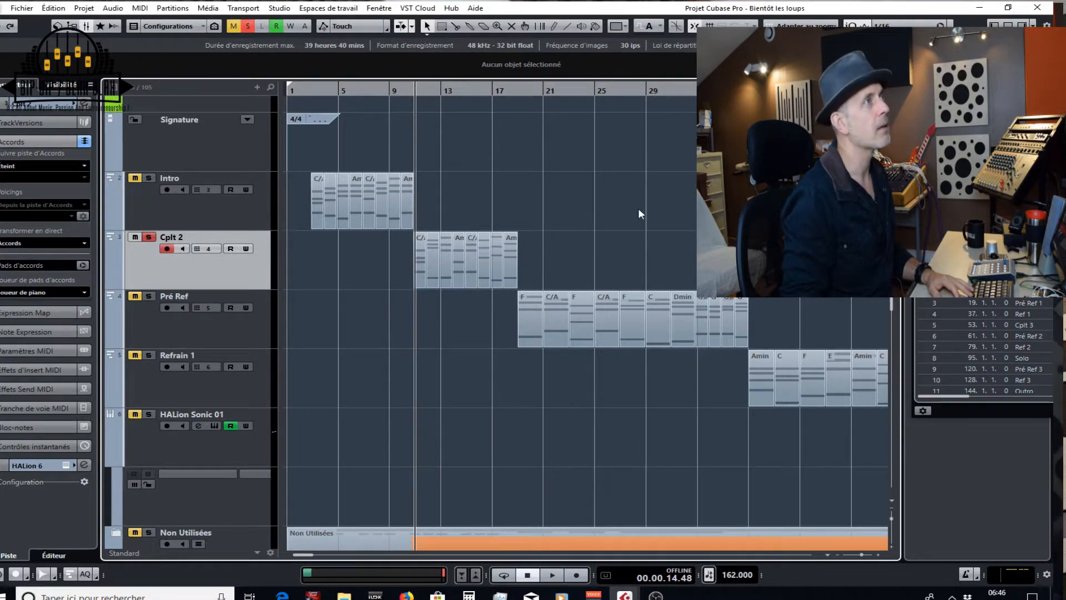
{"action": "left_click", "coordinate": [84, 465]}
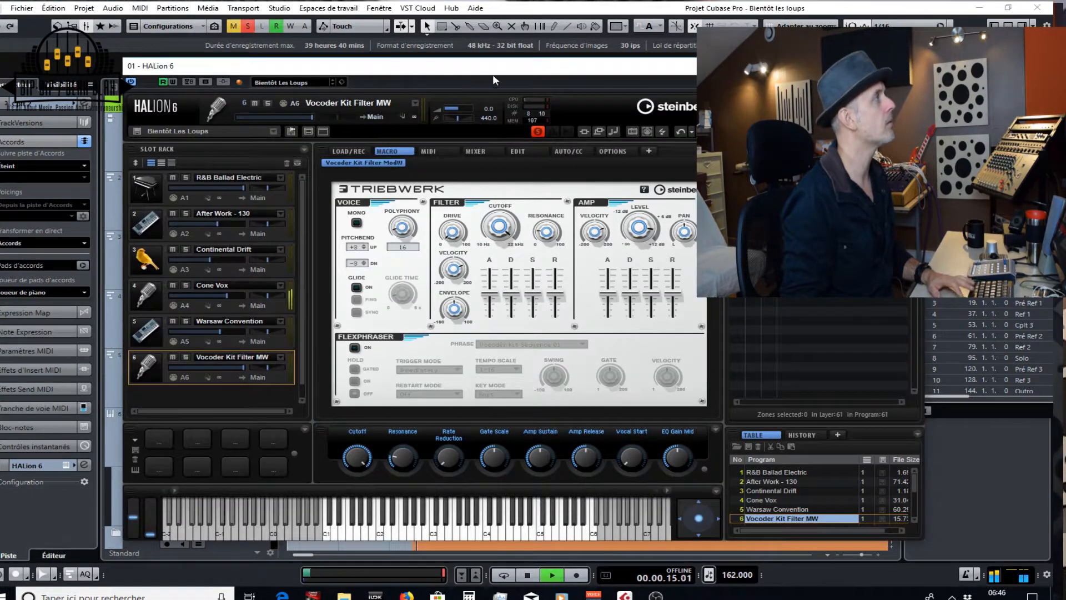
{"action": "left_click_drag", "start_coordinate": [496, 71], "coordinate": [579, 75]}
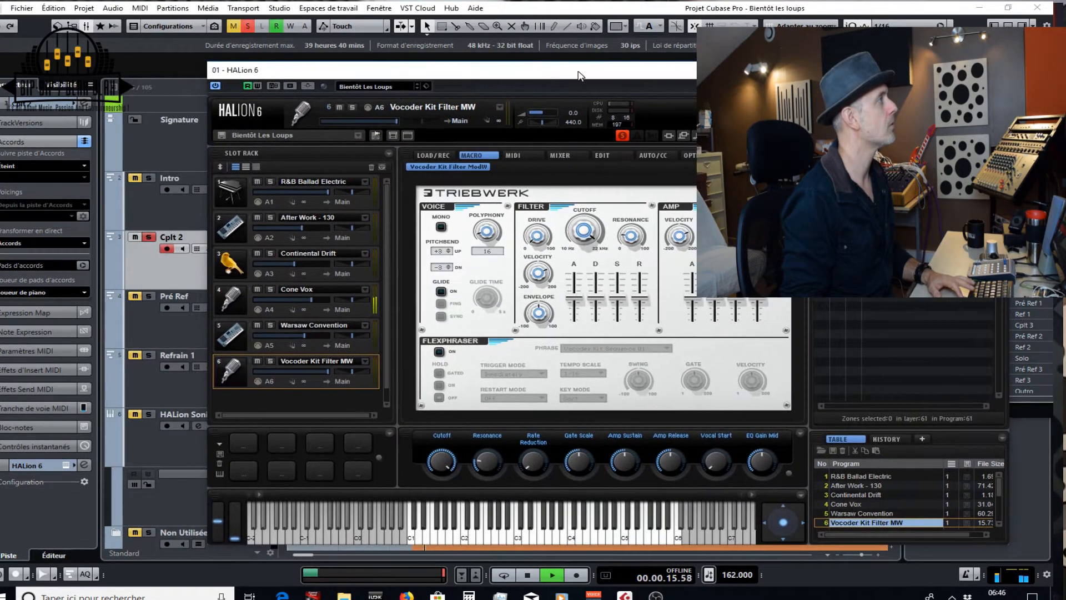
{"action": "left_click", "coordinate": [238, 305]}
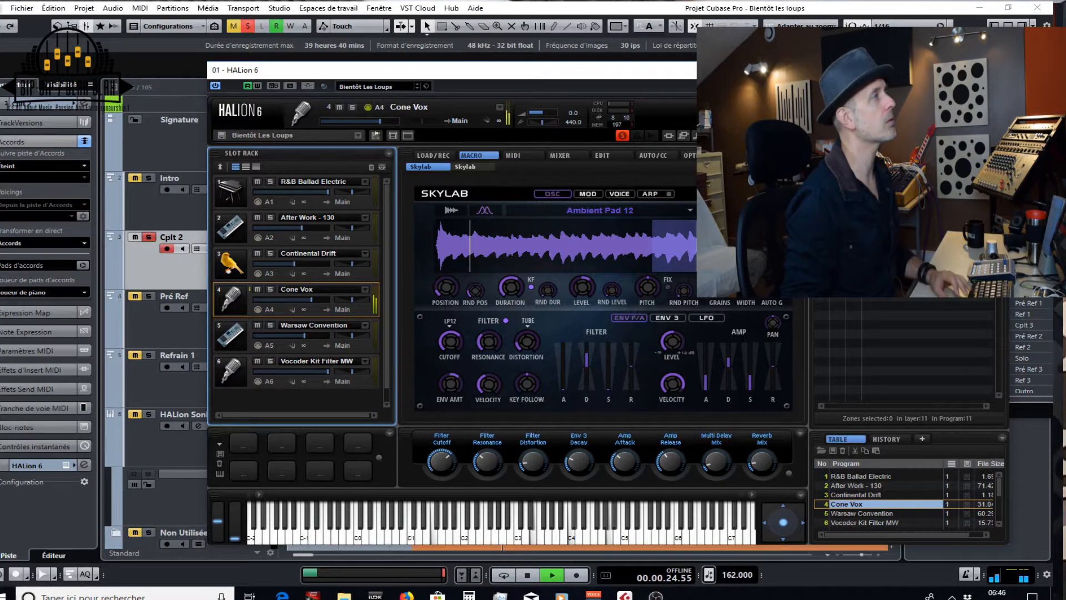
{"action": "left_click", "coordinate": [997, 70]}
{"action": "key", "text": "space"}
Duplicate the Cplt 2 track and set the copy's MIDI channel to 7
{"action": "right_click", "coordinate": [204, 274]}
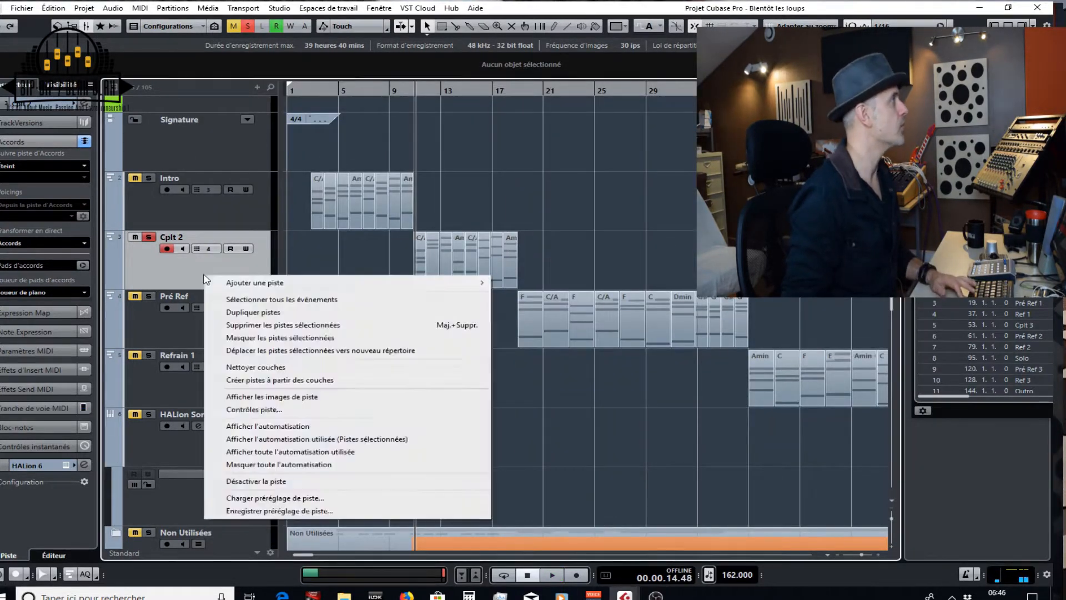
{"action": "left_click", "coordinate": [243, 311]}
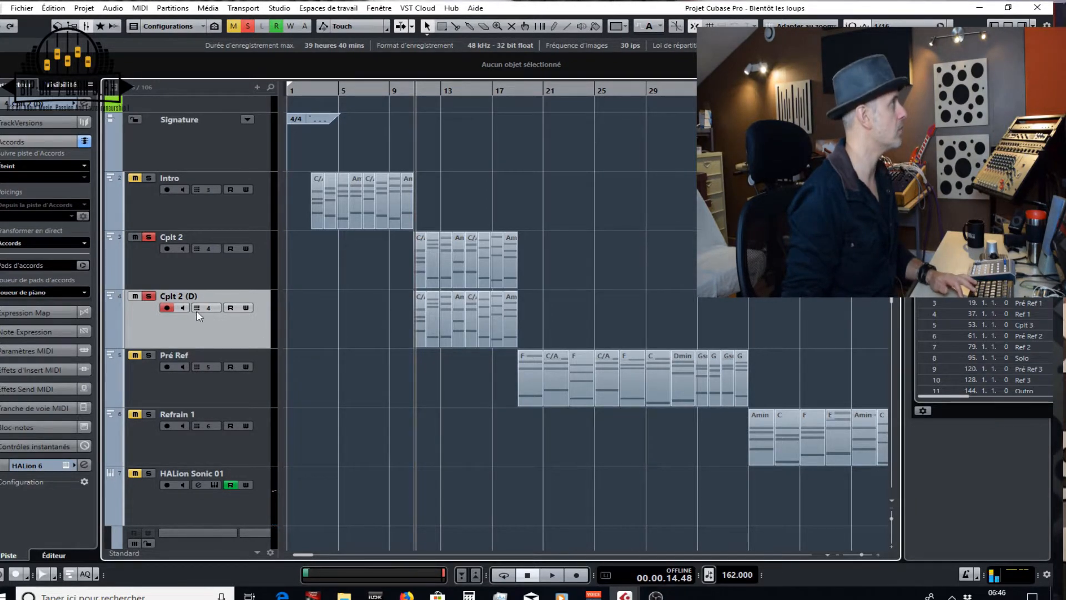
{"action": "left_click", "coordinate": [216, 308]}
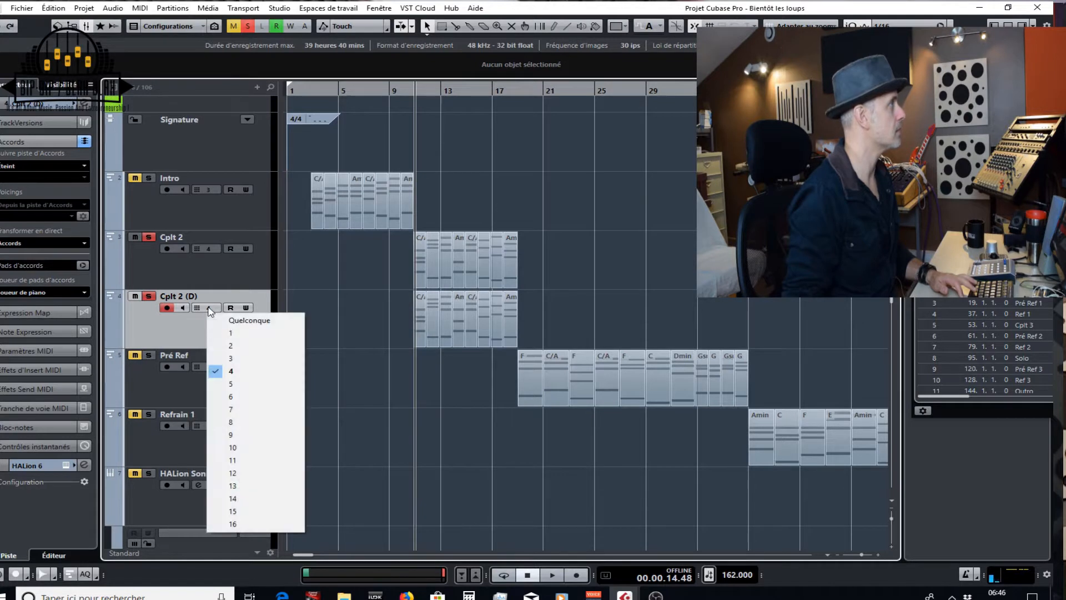
{"action": "left_click", "coordinate": [260, 409]}
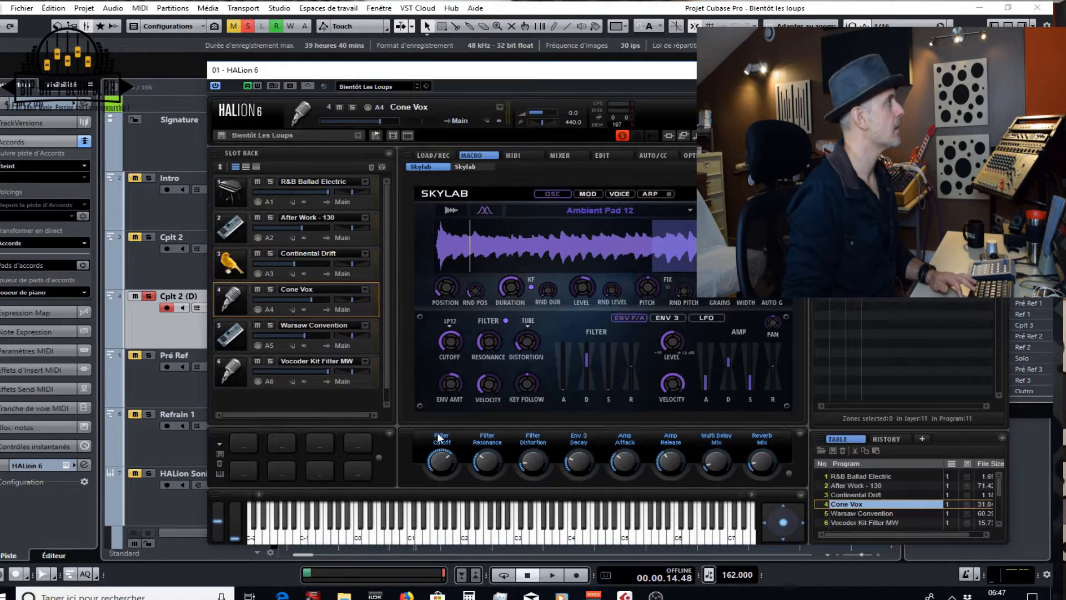
Add the empty Program 7 to slot 7 of HALion 6's slot rack and open the program browser for it
{"action": "scroll", "coordinate": [865, 516], "scroll_direction": "down", "scroll_amount": 2}
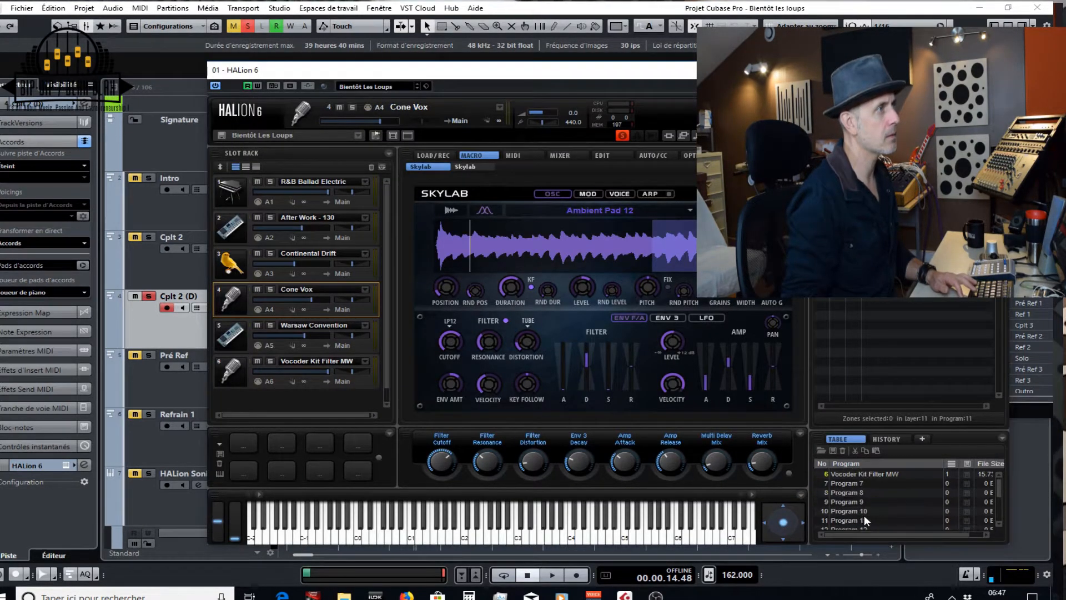
{"action": "left_click_drag", "start_coordinate": [851, 484], "coordinate": [302, 397]}
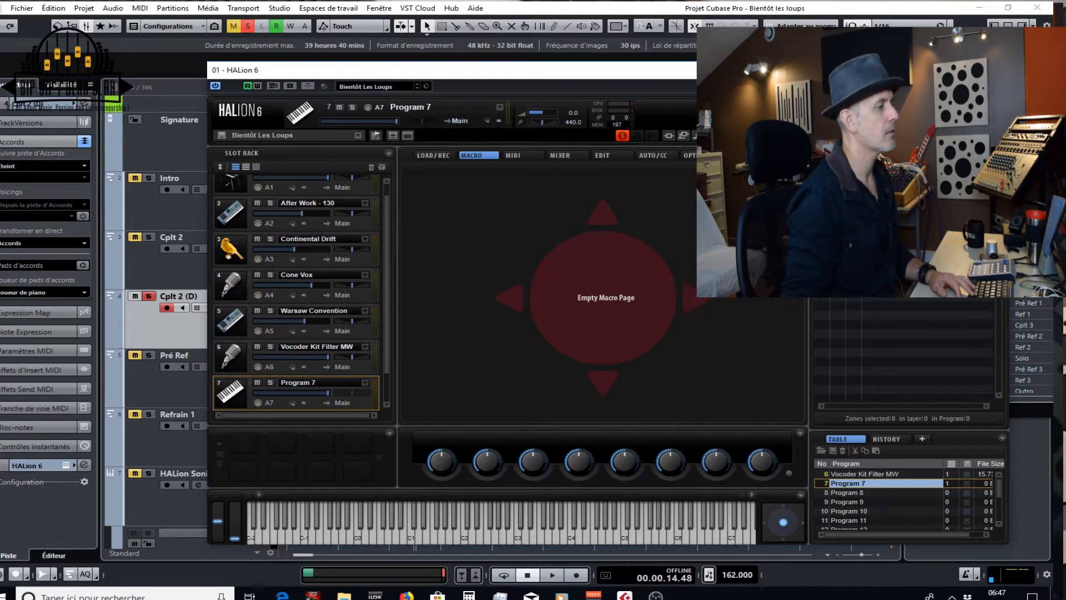
{"action": "left_click_drag", "start_coordinate": [678, 405], "coordinate": [640, 185]}
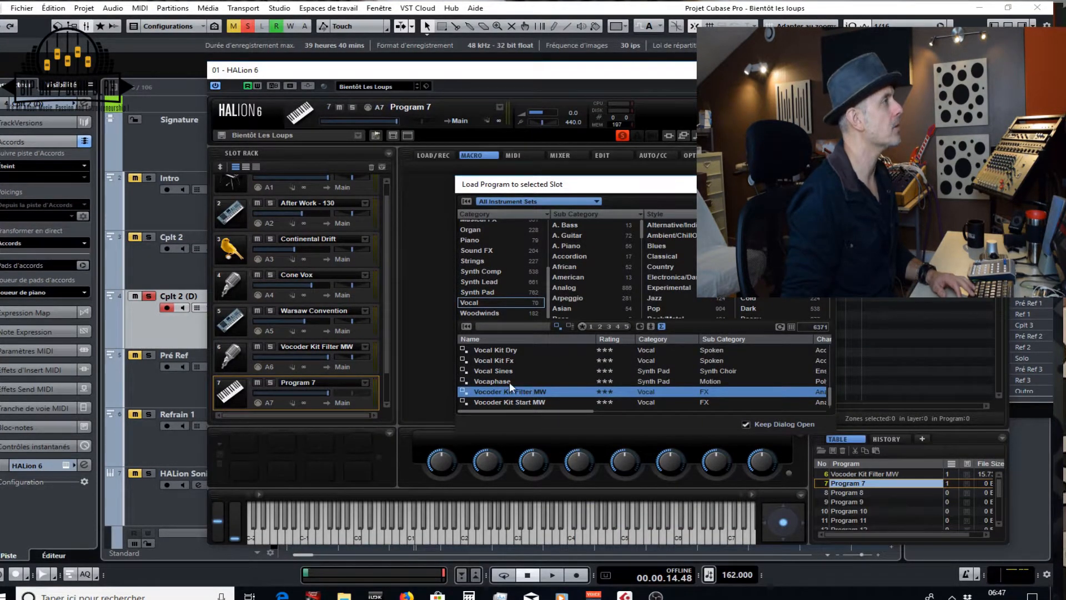
Audition the programs Vocal Sines and, from the Synth Pad category, Vintage Saw Pad in slot 7 during playback
{"action": "double_click", "coordinate": [533, 371]}
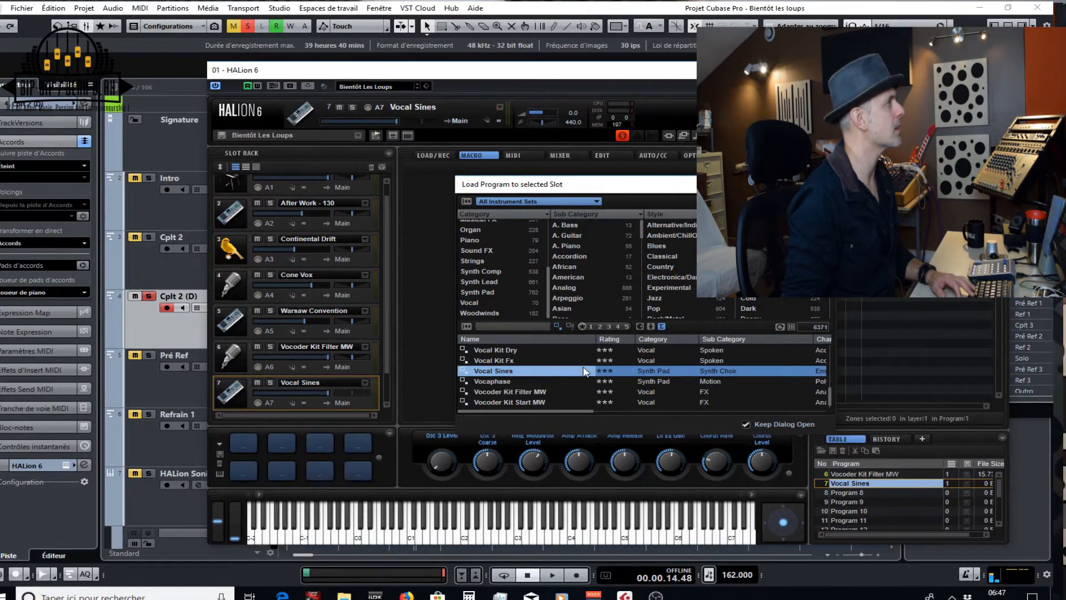
{"action": "key", "text": "space"}
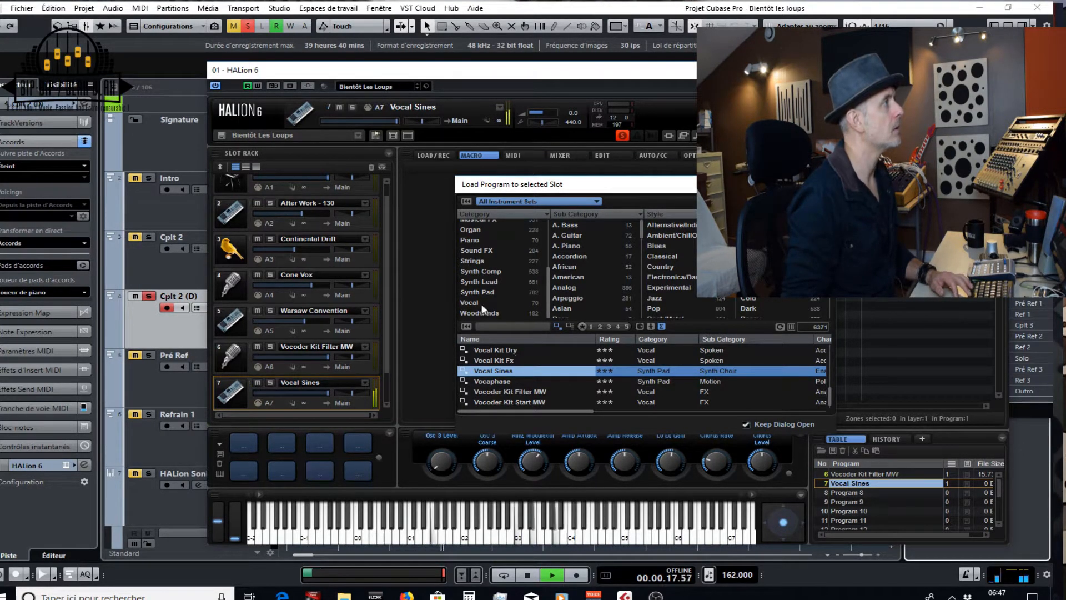
{"action": "scroll", "coordinate": [482, 284], "scroll_direction": "up", "scroll_amount": 2}
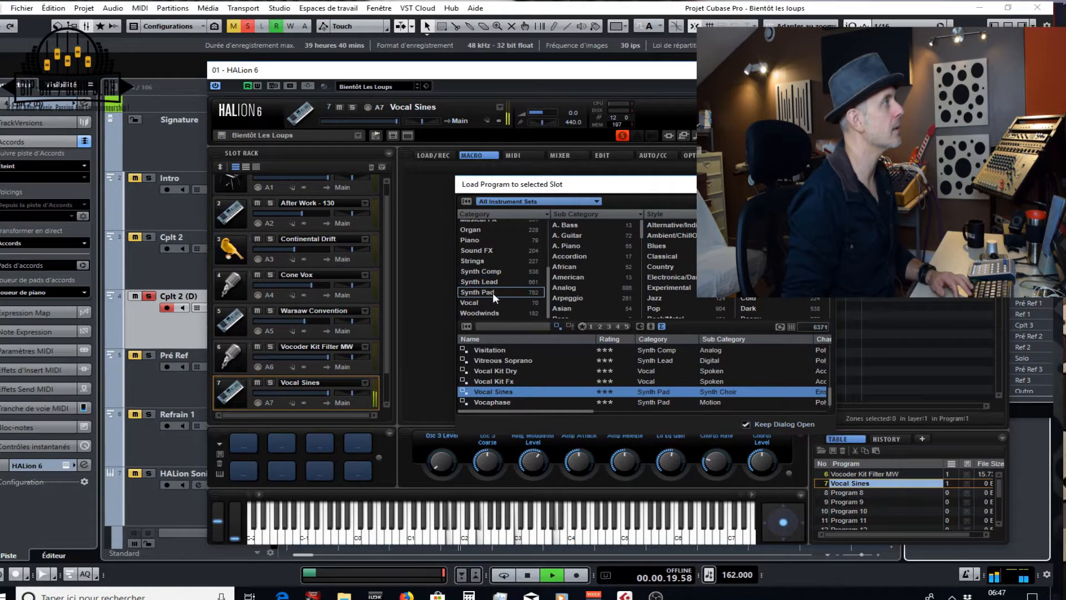
{"action": "left_click", "coordinate": [492, 292]}
{"action": "double_click", "coordinate": [511, 370]}
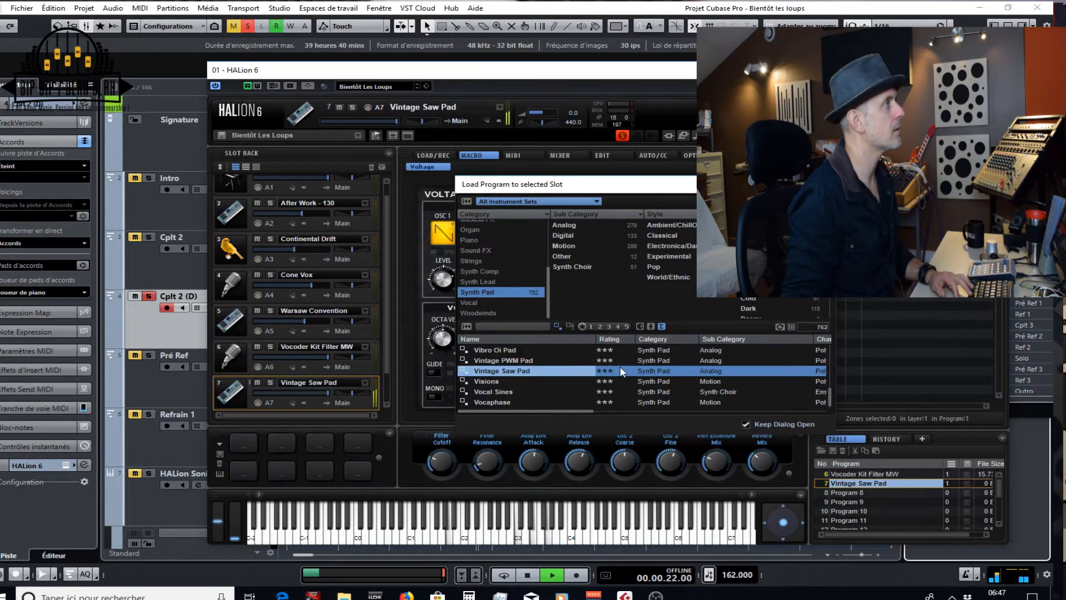
Filter the programs to Synth Comp, try X-Wave SQ02, and load Wobbling Comp into slot 7 for playback
{"action": "left_click", "coordinate": [484, 270]}
{"action": "double_click", "coordinate": [506, 370]}
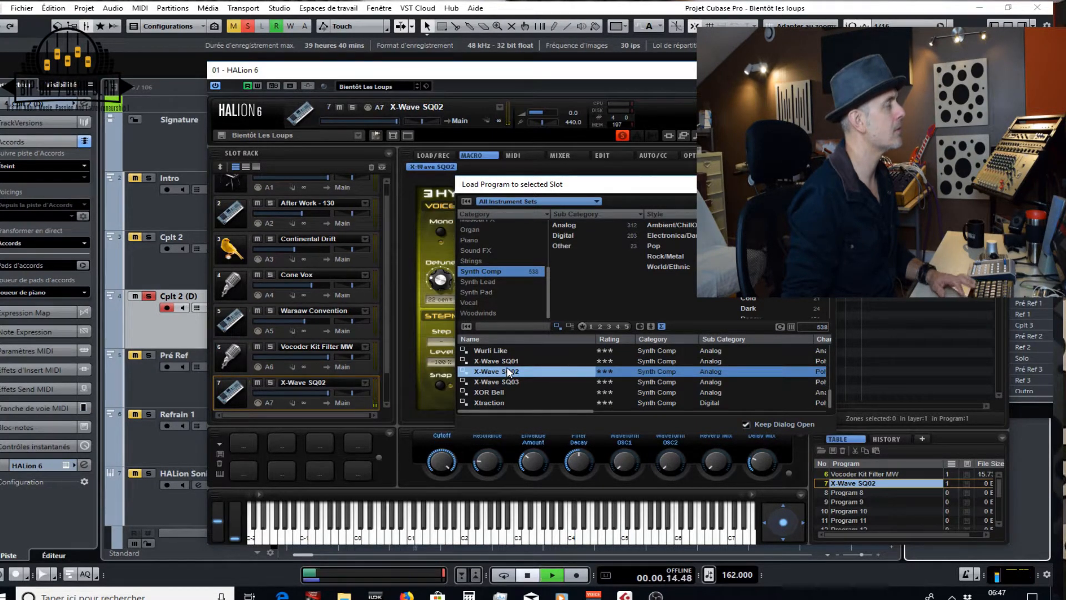
{"action": "scroll", "coordinate": [506, 371], "scroll_direction": "up", "scroll_amount": 2}
{"action": "left_click", "coordinate": [507, 370]}
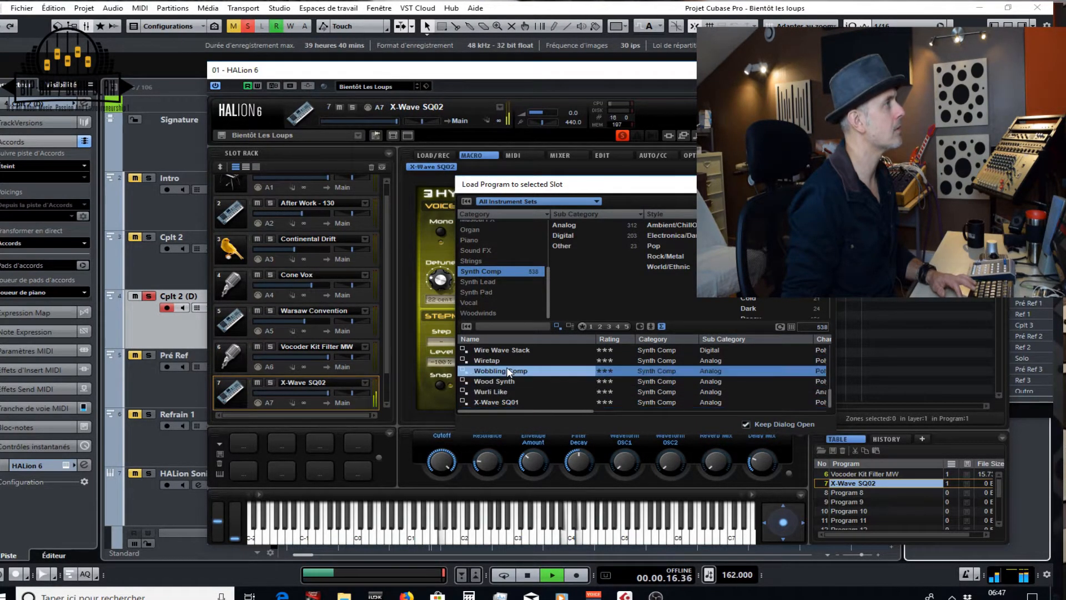
{"action": "double_click", "coordinate": [507, 370]}
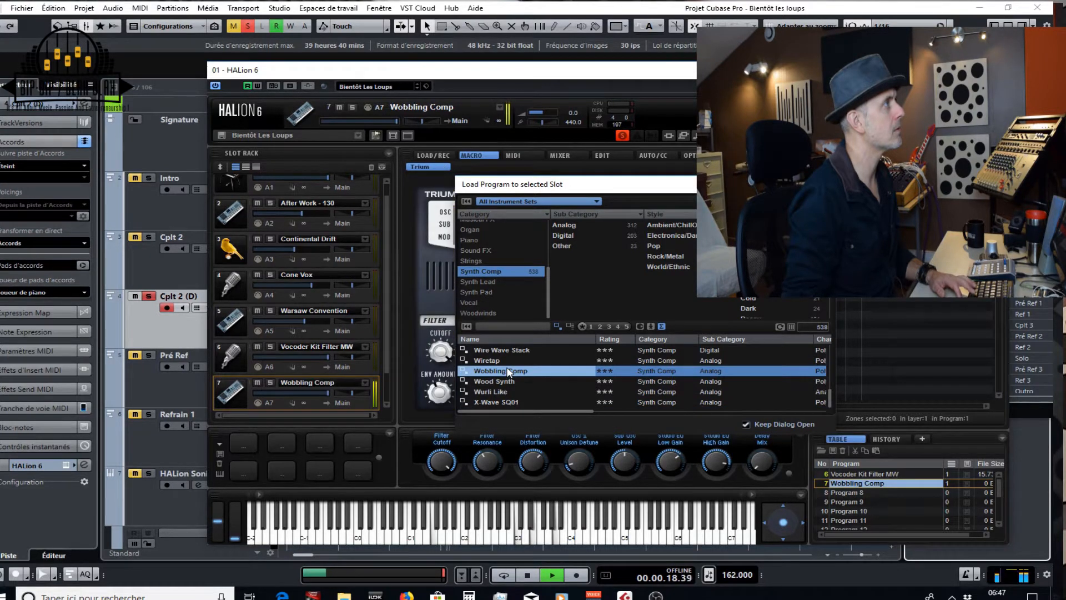
{"action": "key", "text": "space"}
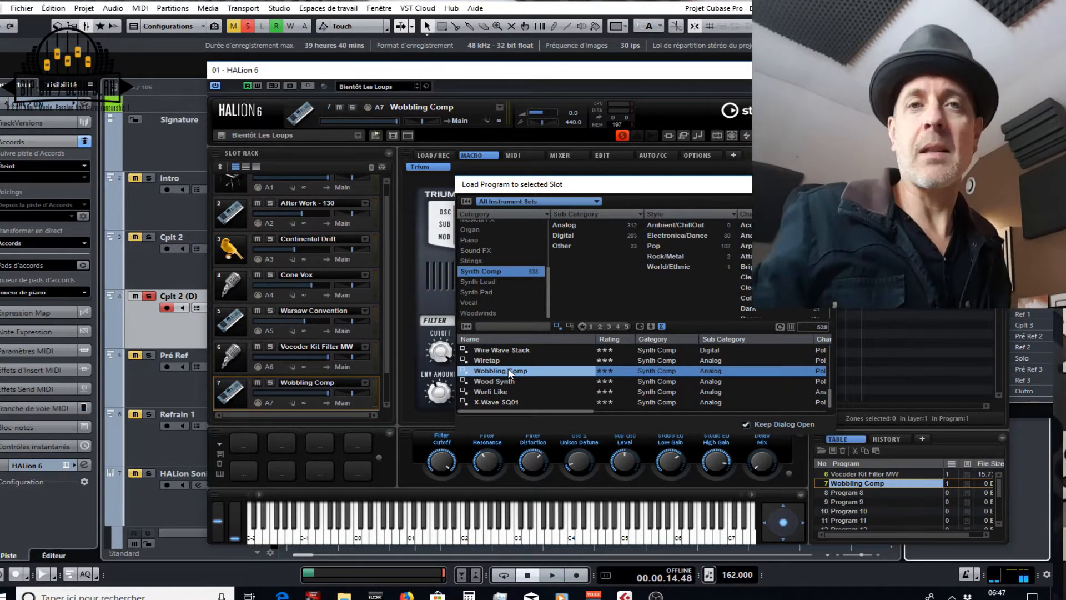